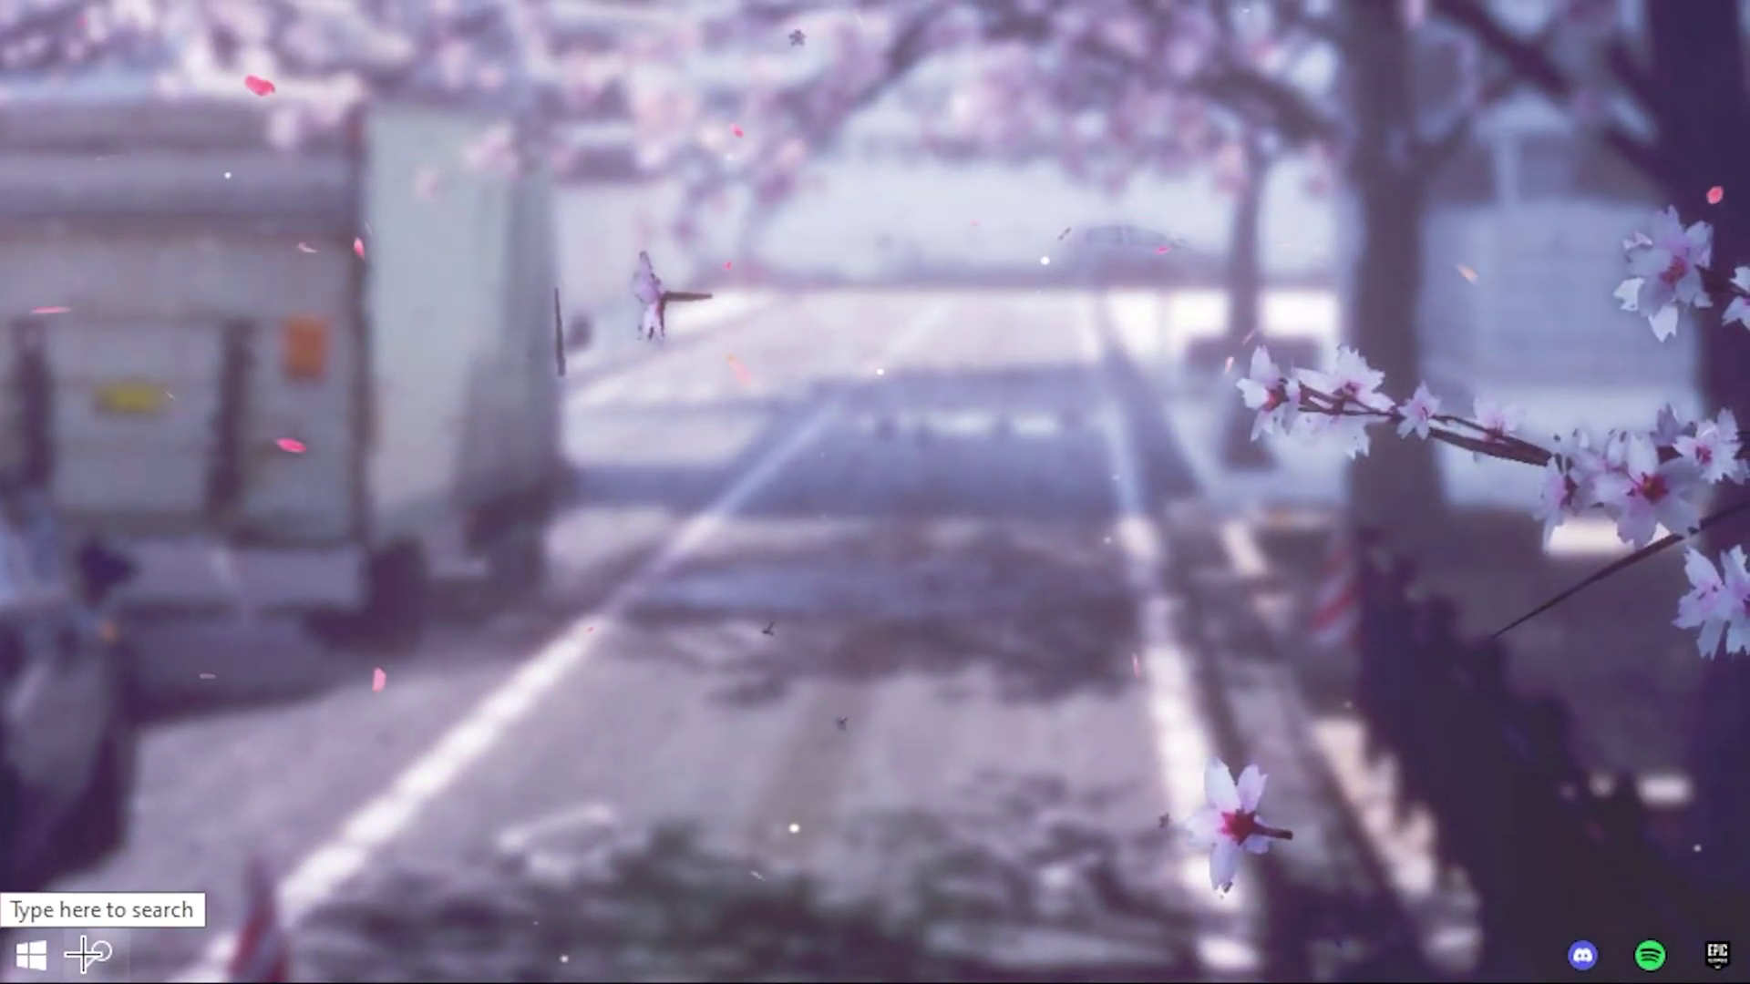
Step: Open Windows' appearance and performance settings, keeping visual effects on Custom with only thumbnails and smooth fonts
{"action": "left_click", "coordinate": [49, 970]}
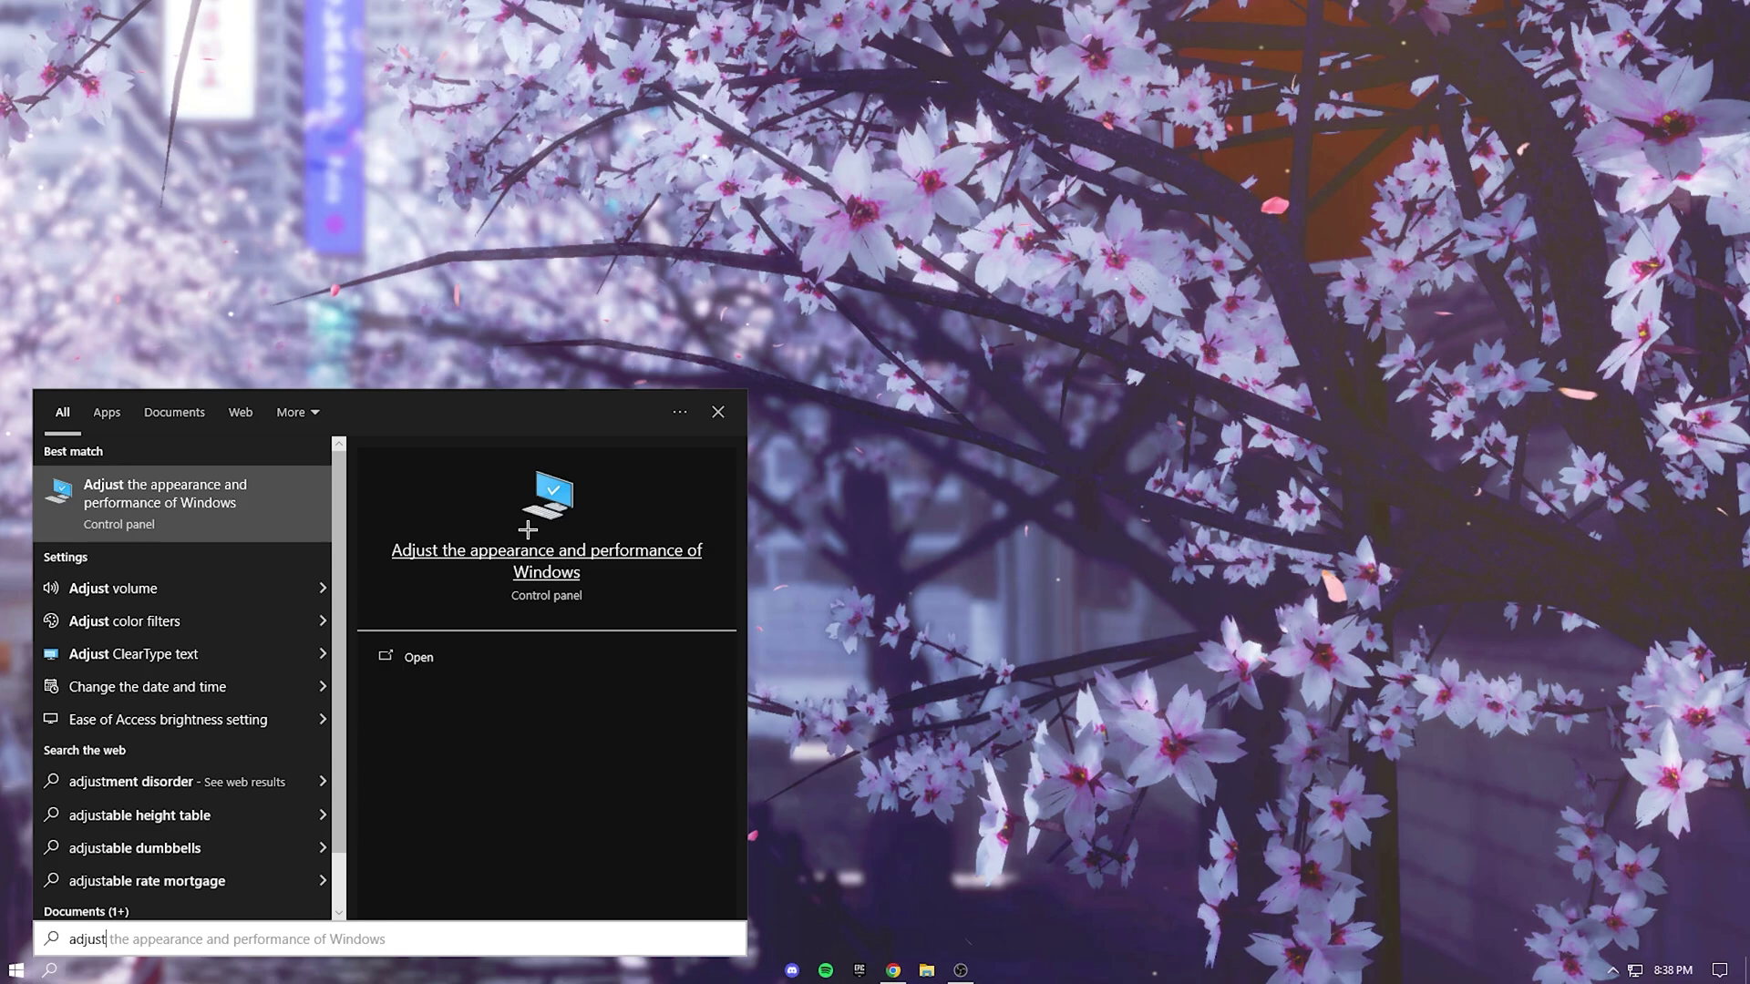
{"action": "left_click", "coordinate": [547, 527]}
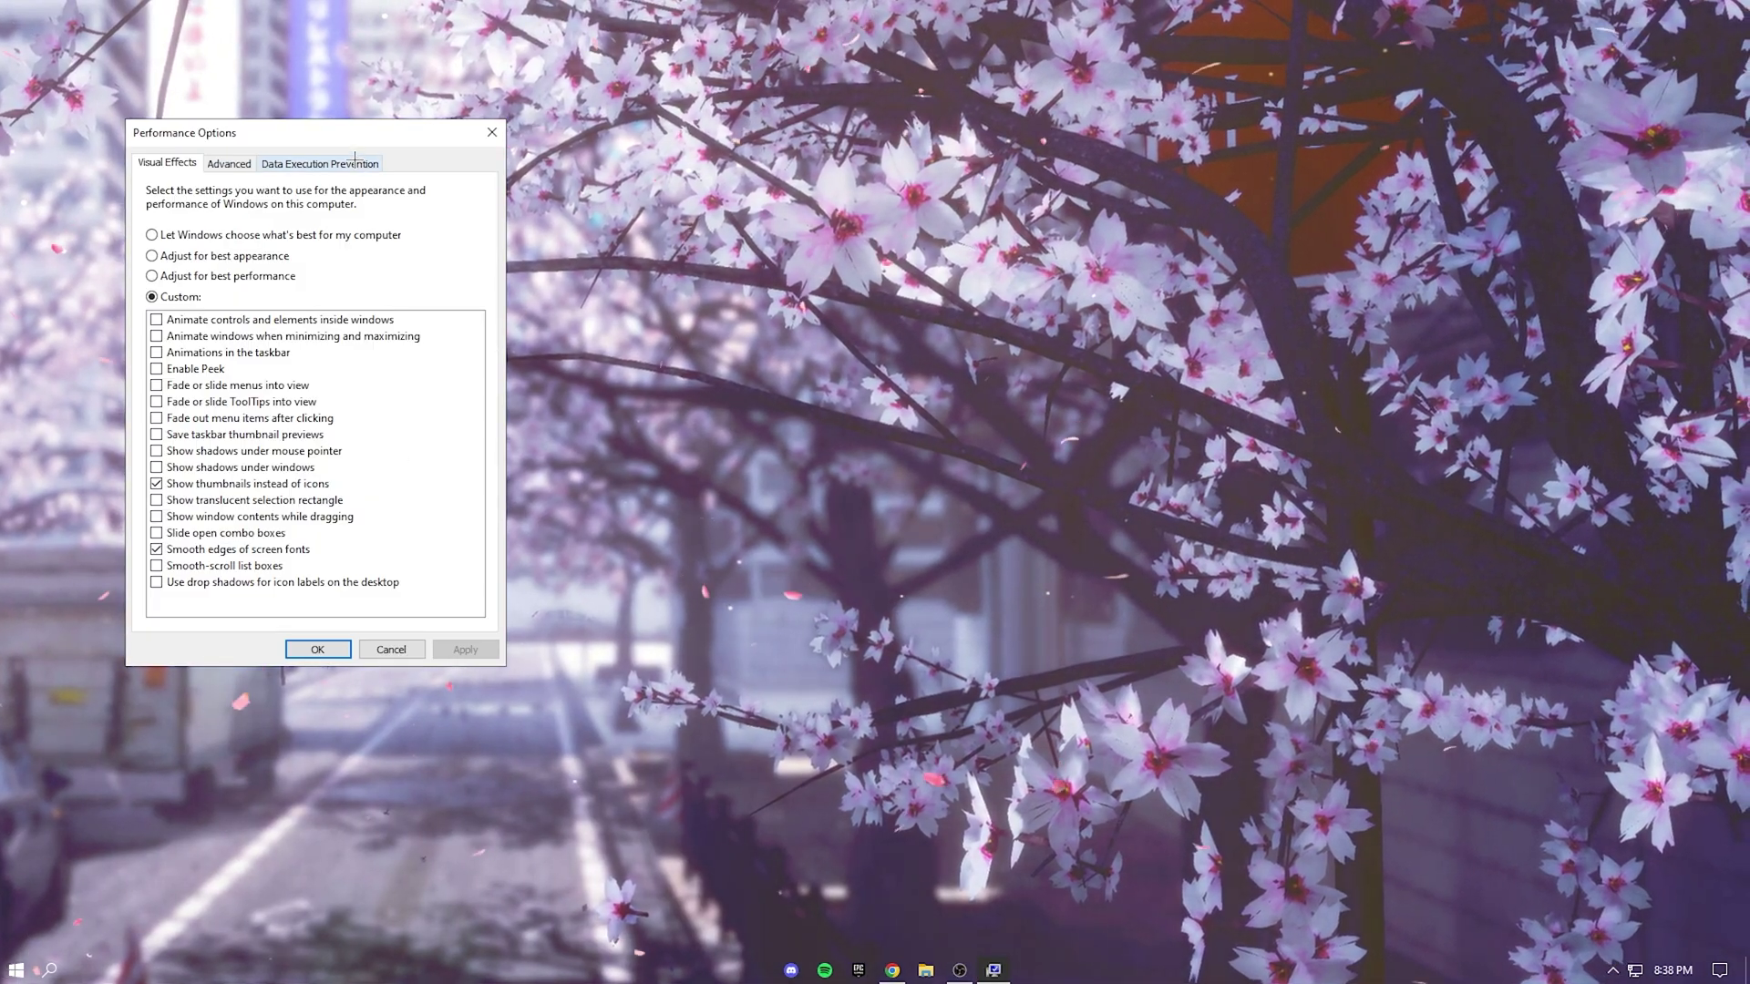
{"action": "left_click_drag", "start_coordinate": [331, 136], "coordinate": [542, 148]}
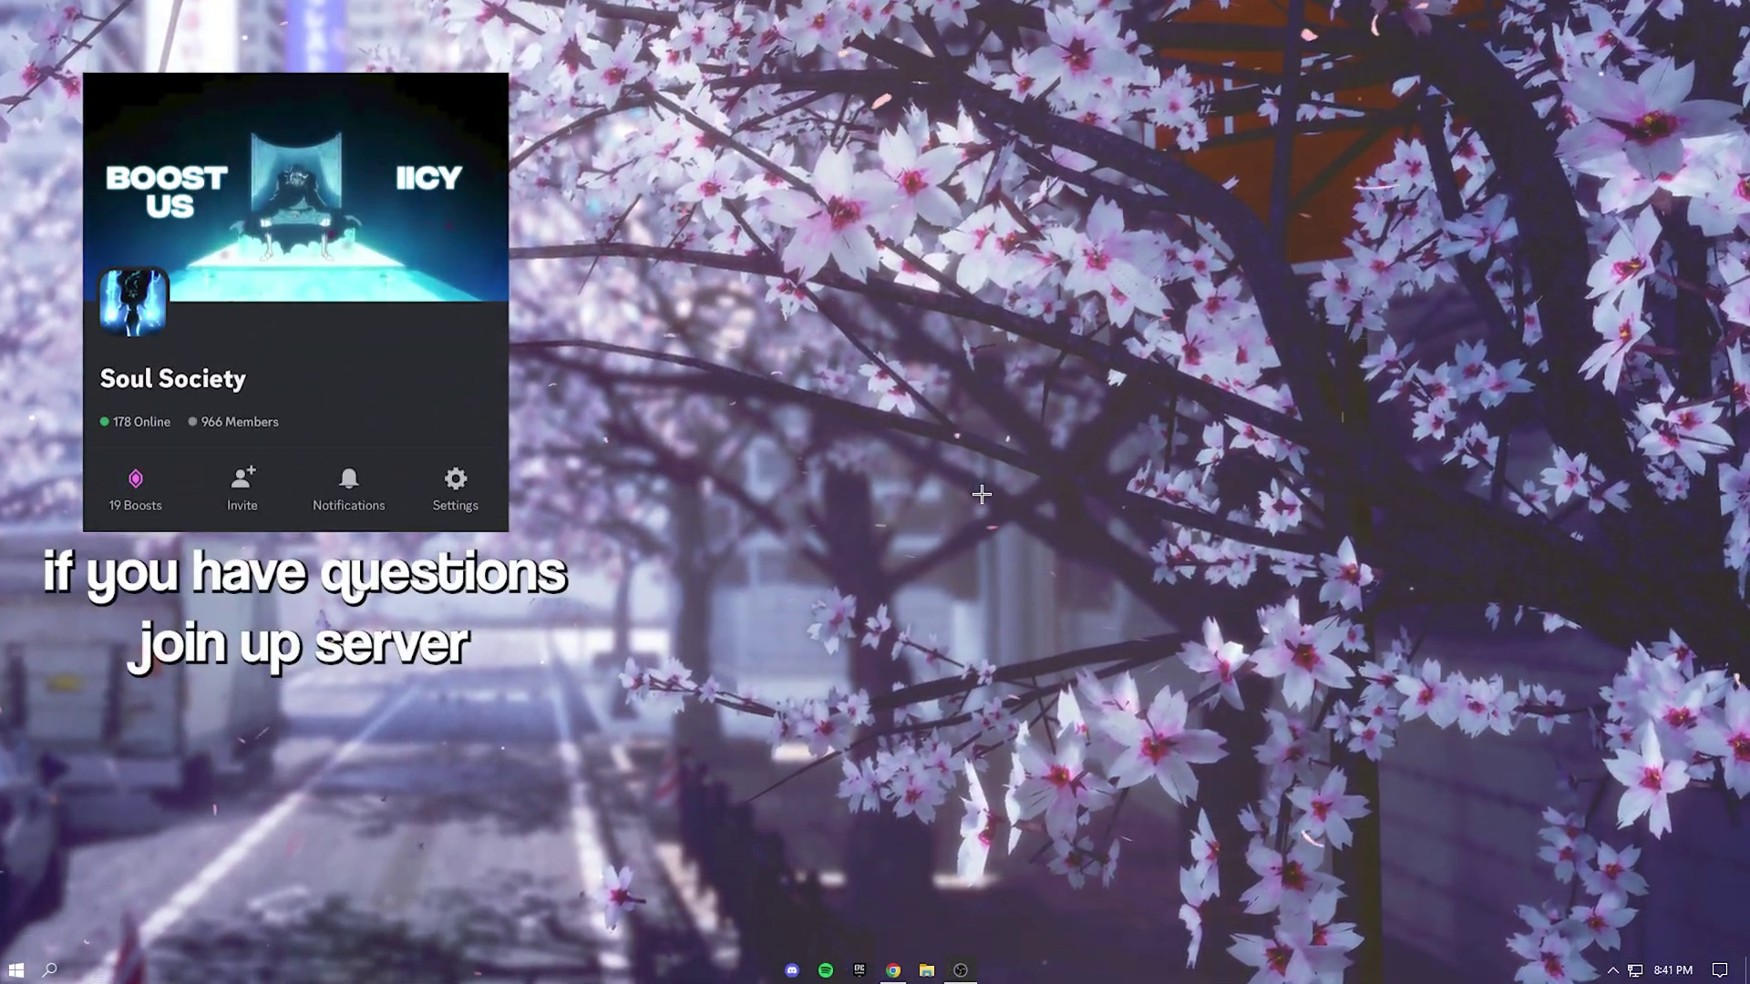
Step: Search 'xbox' and open the Xbox Game Bar settings to confirm the toggle is Off
{"action": "left_click", "coordinate": [50, 970]}
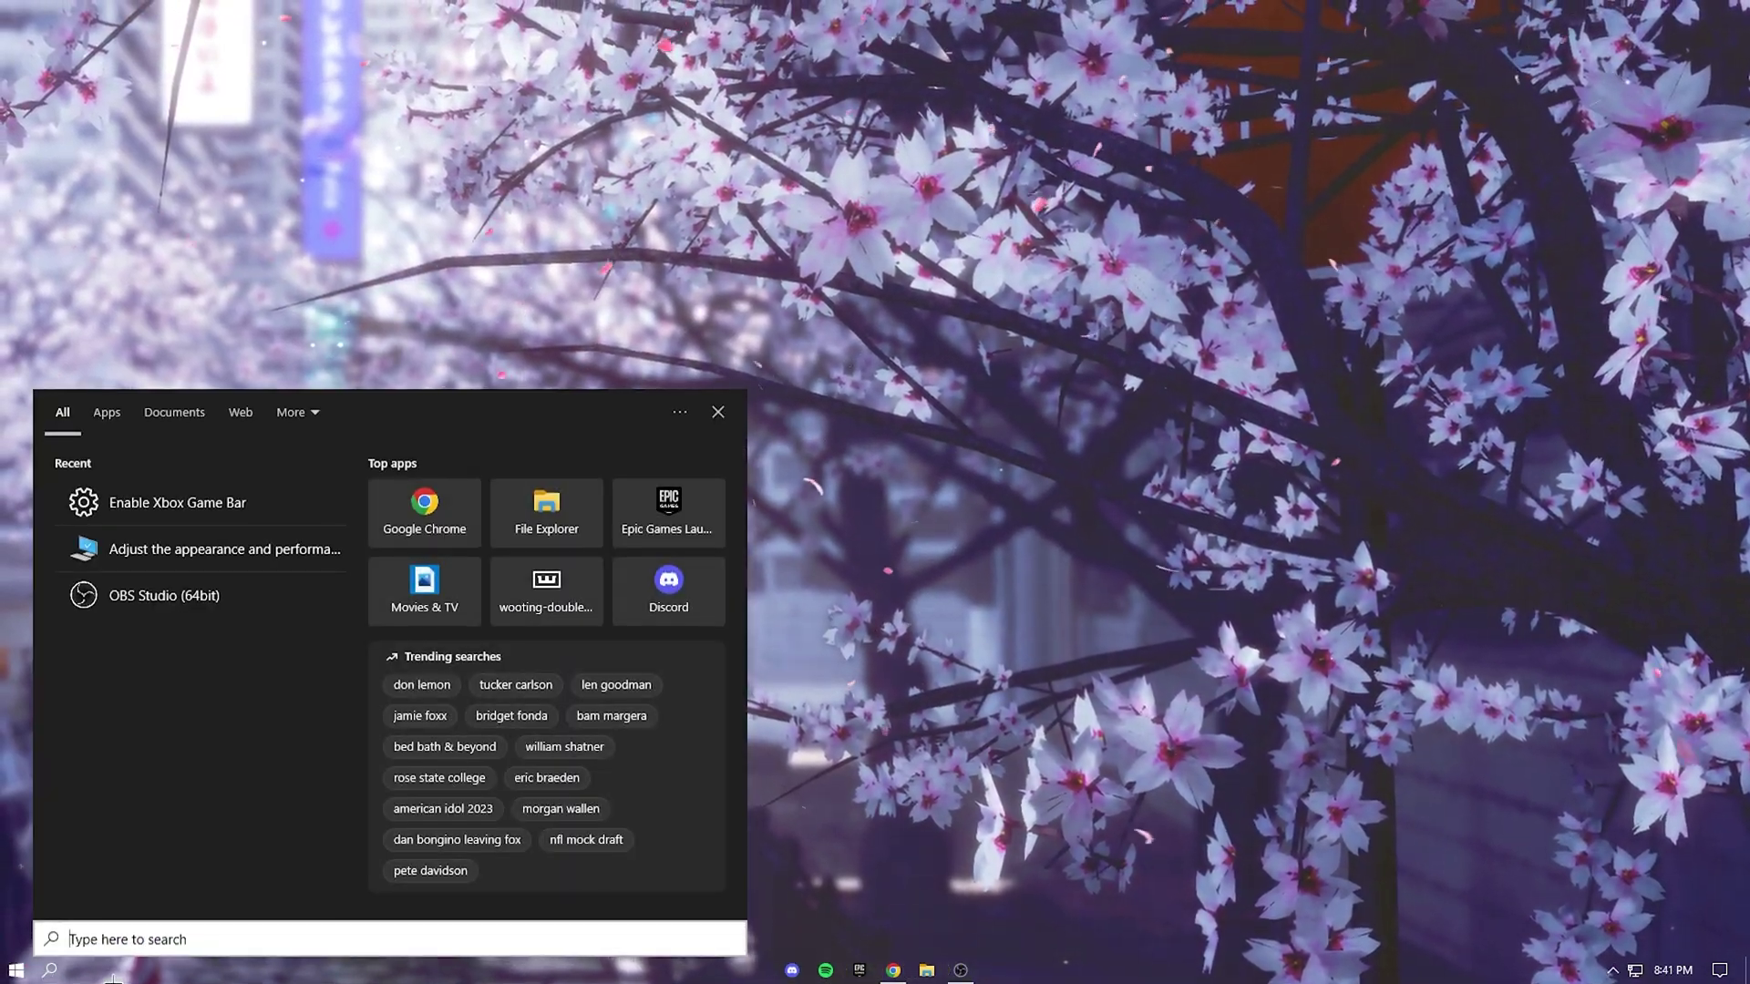
{"action": "type", "text": "xbox"}
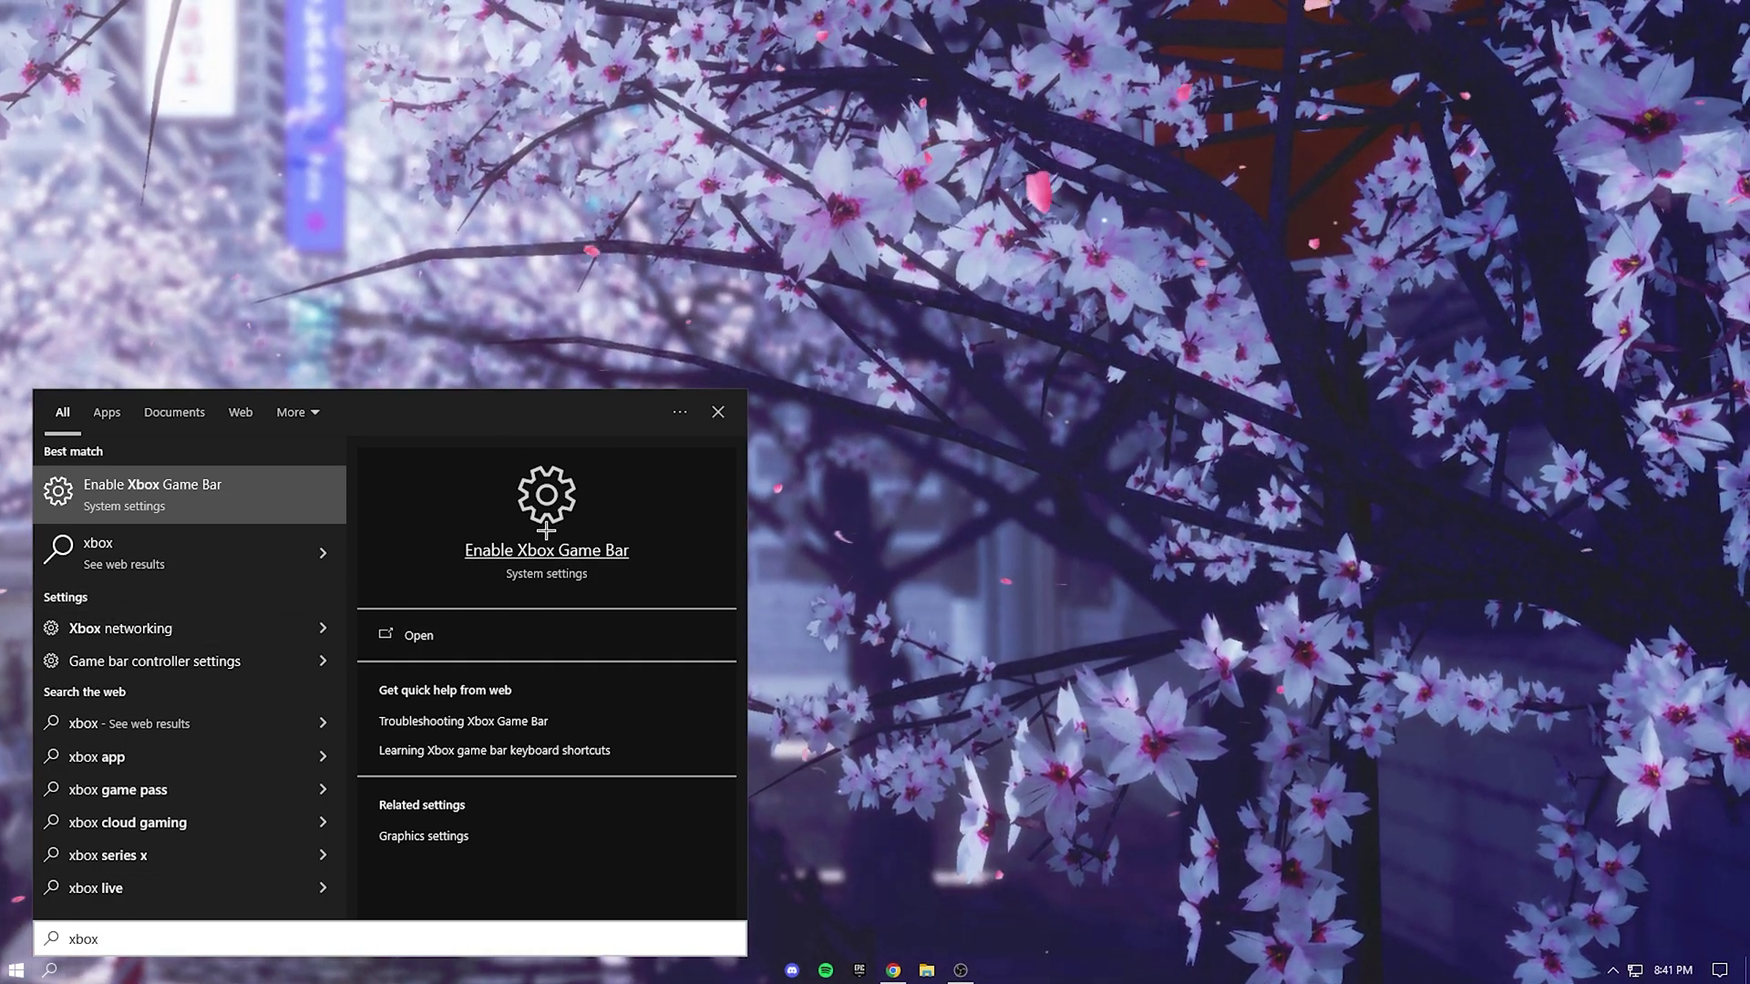
{"action": "left_click", "coordinate": [546, 530]}
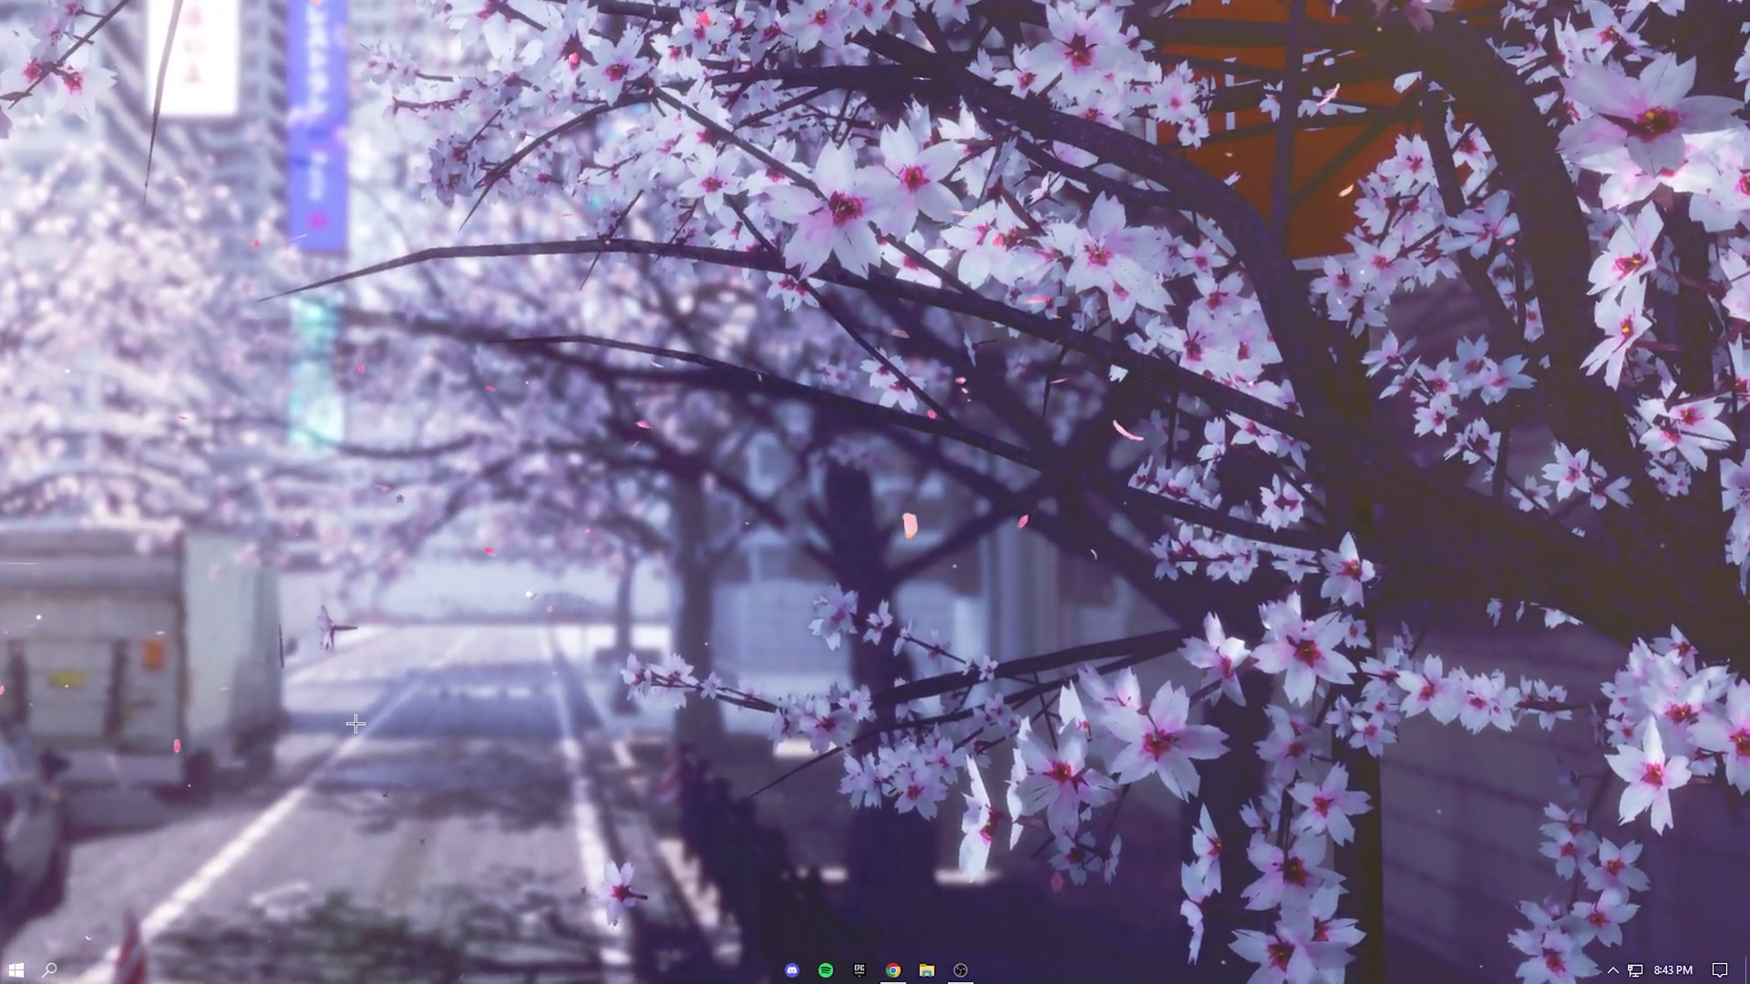
Step: Open Background apps via a 'background' search, confirm every app is Off, and close Settings
{"action": "left_click", "coordinate": [49, 970]}
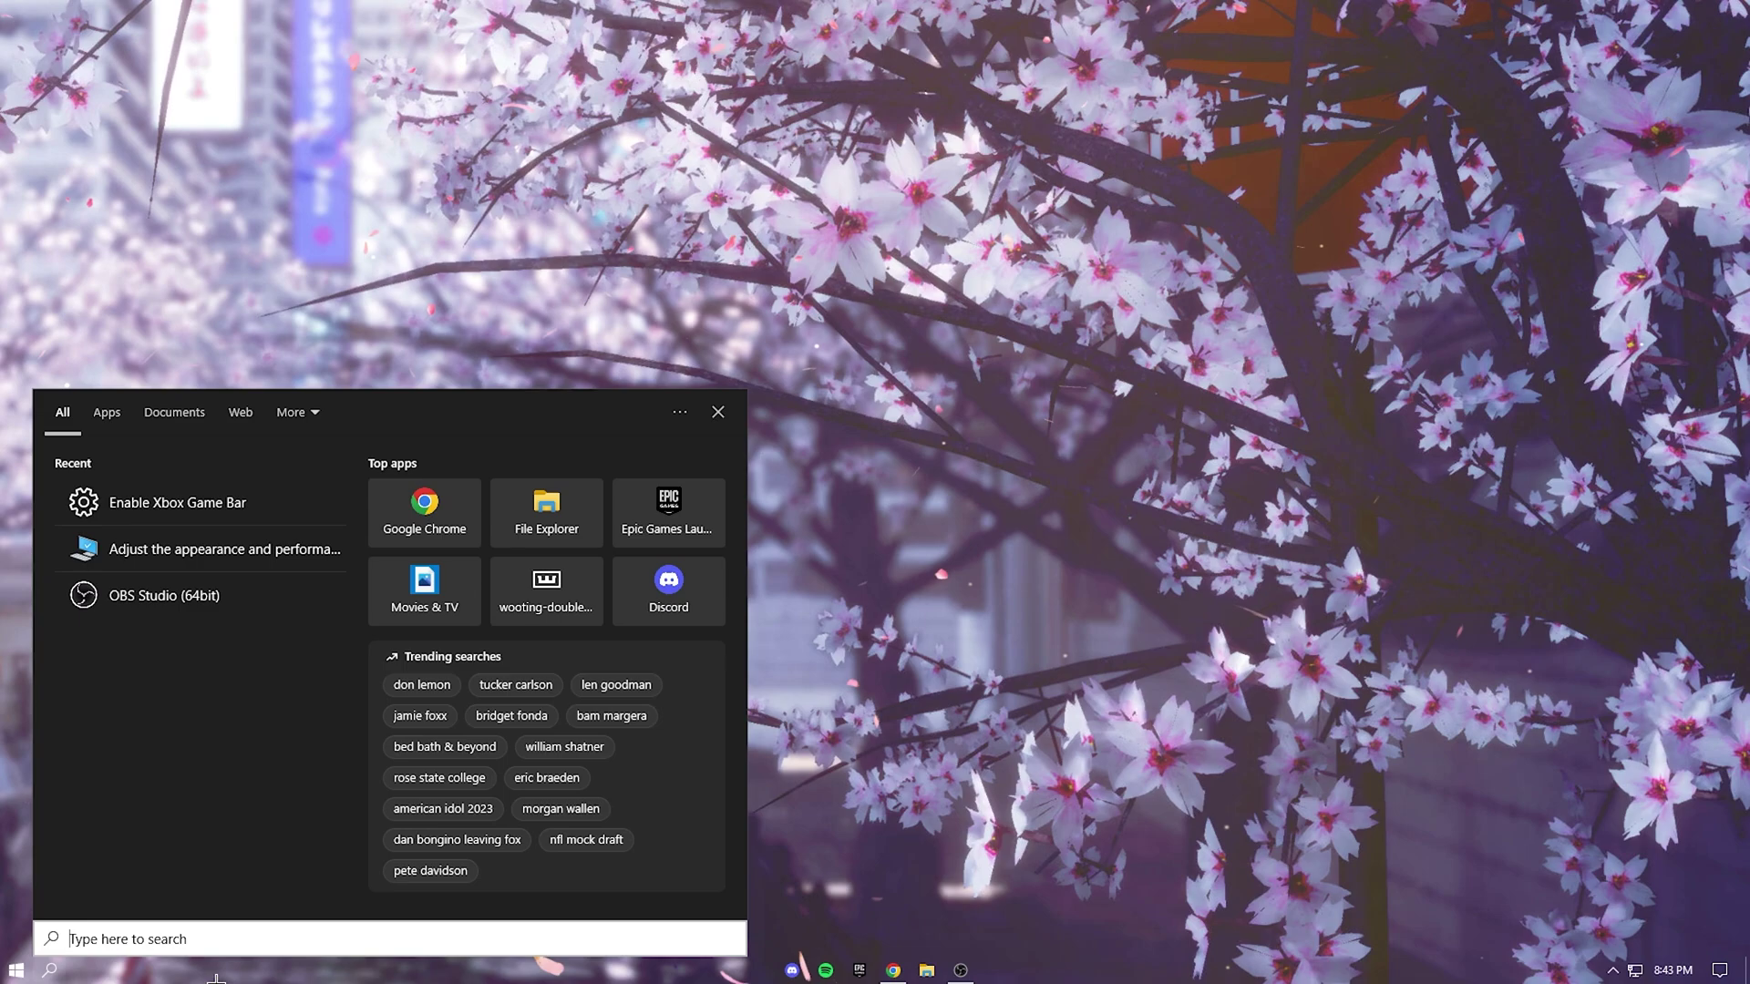
{"action": "type", "text": "background"}
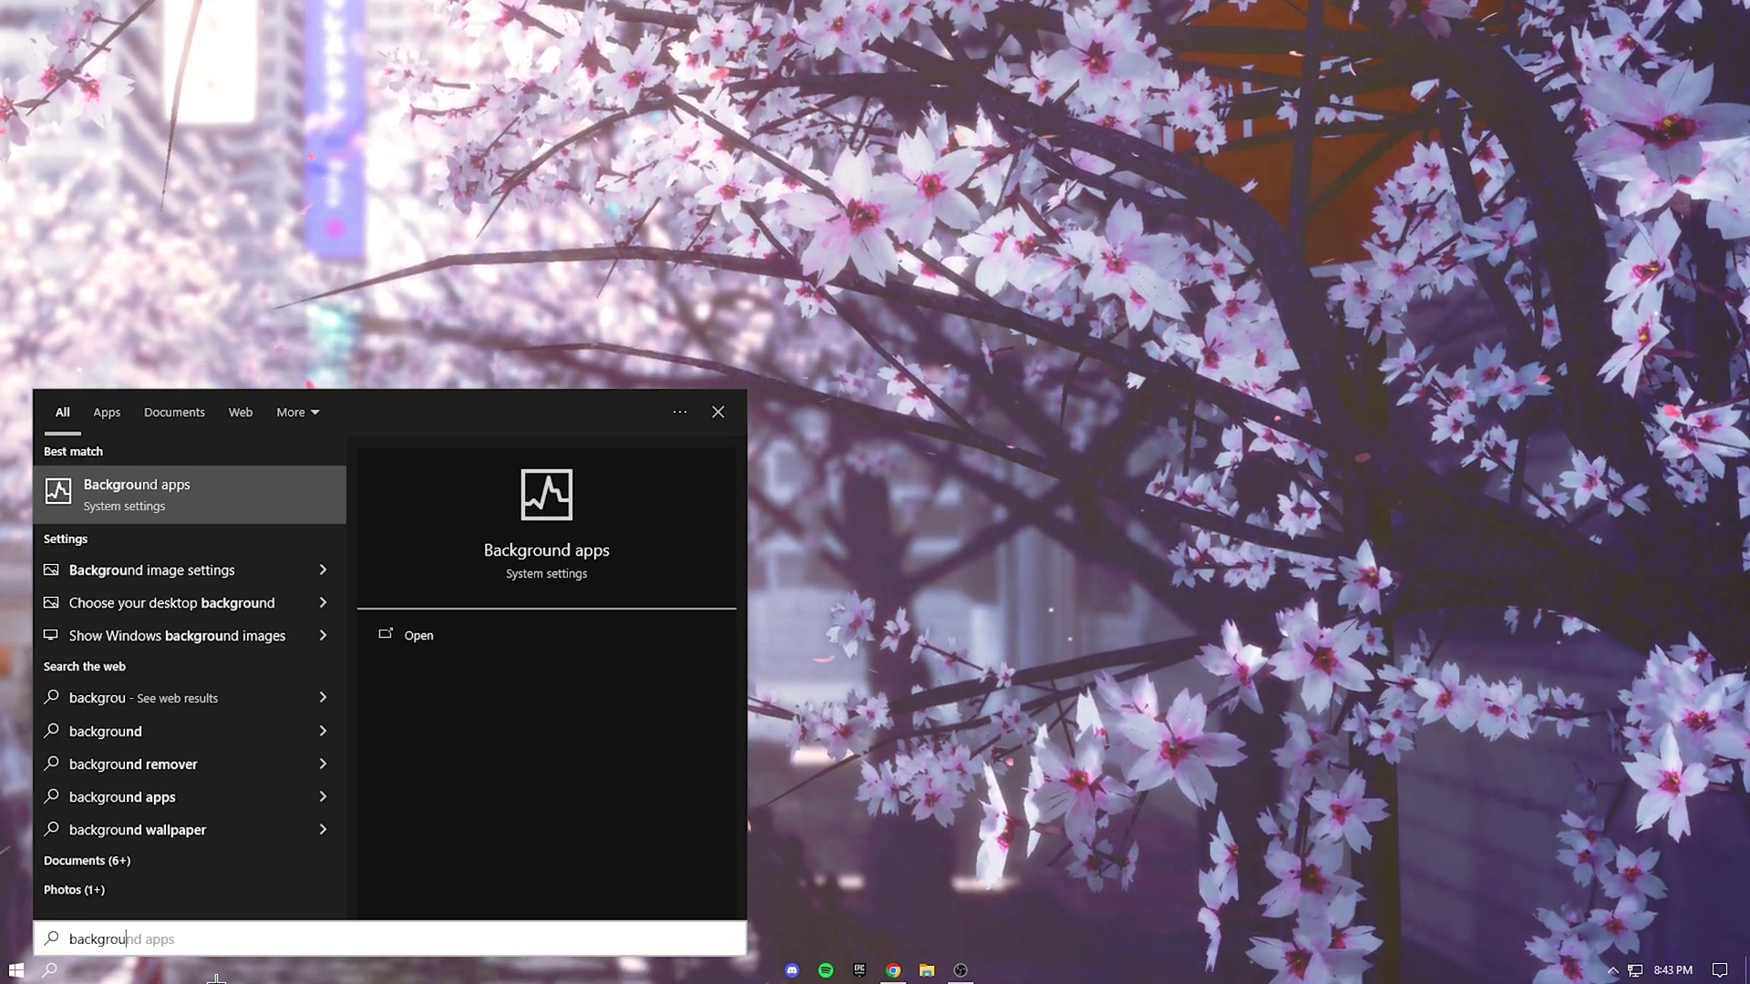
{"action": "left_click", "coordinate": [545, 515]}
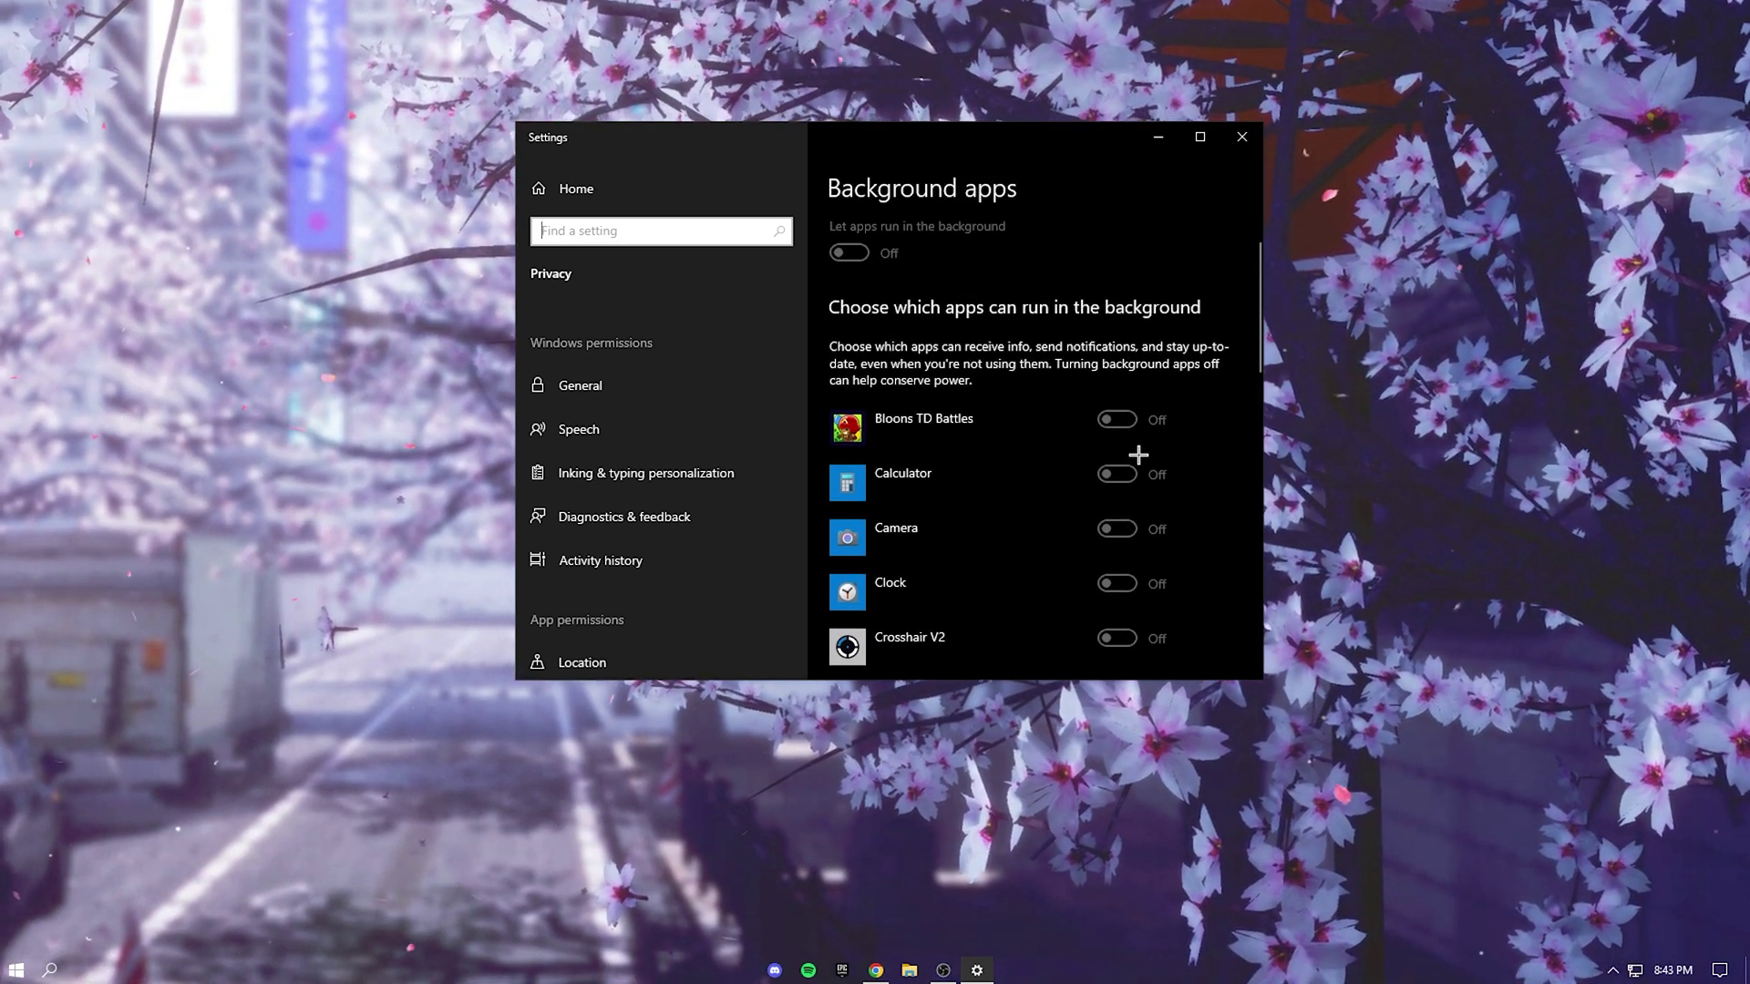
{"action": "key", "text": "alt+F4"}
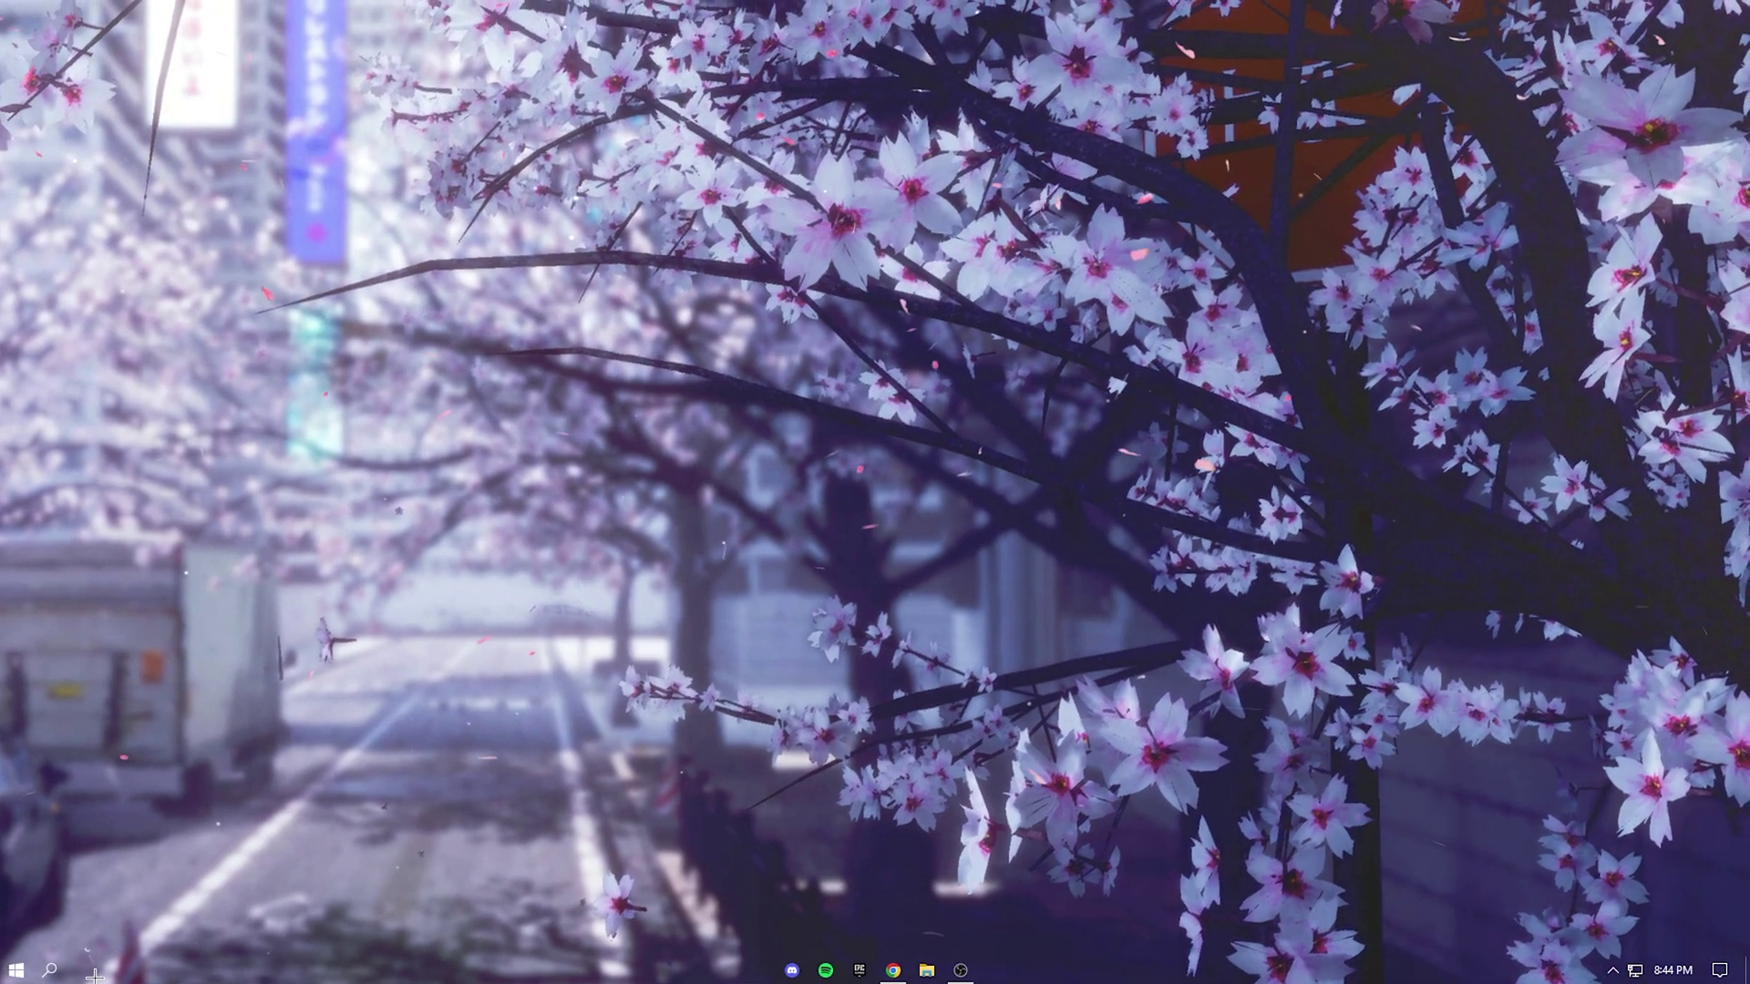
Step: Open Additional power settings from Power & sleep, confirm Full Power Plan is active, and close Power Options
{"action": "left_click", "coordinate": [51, 970]}
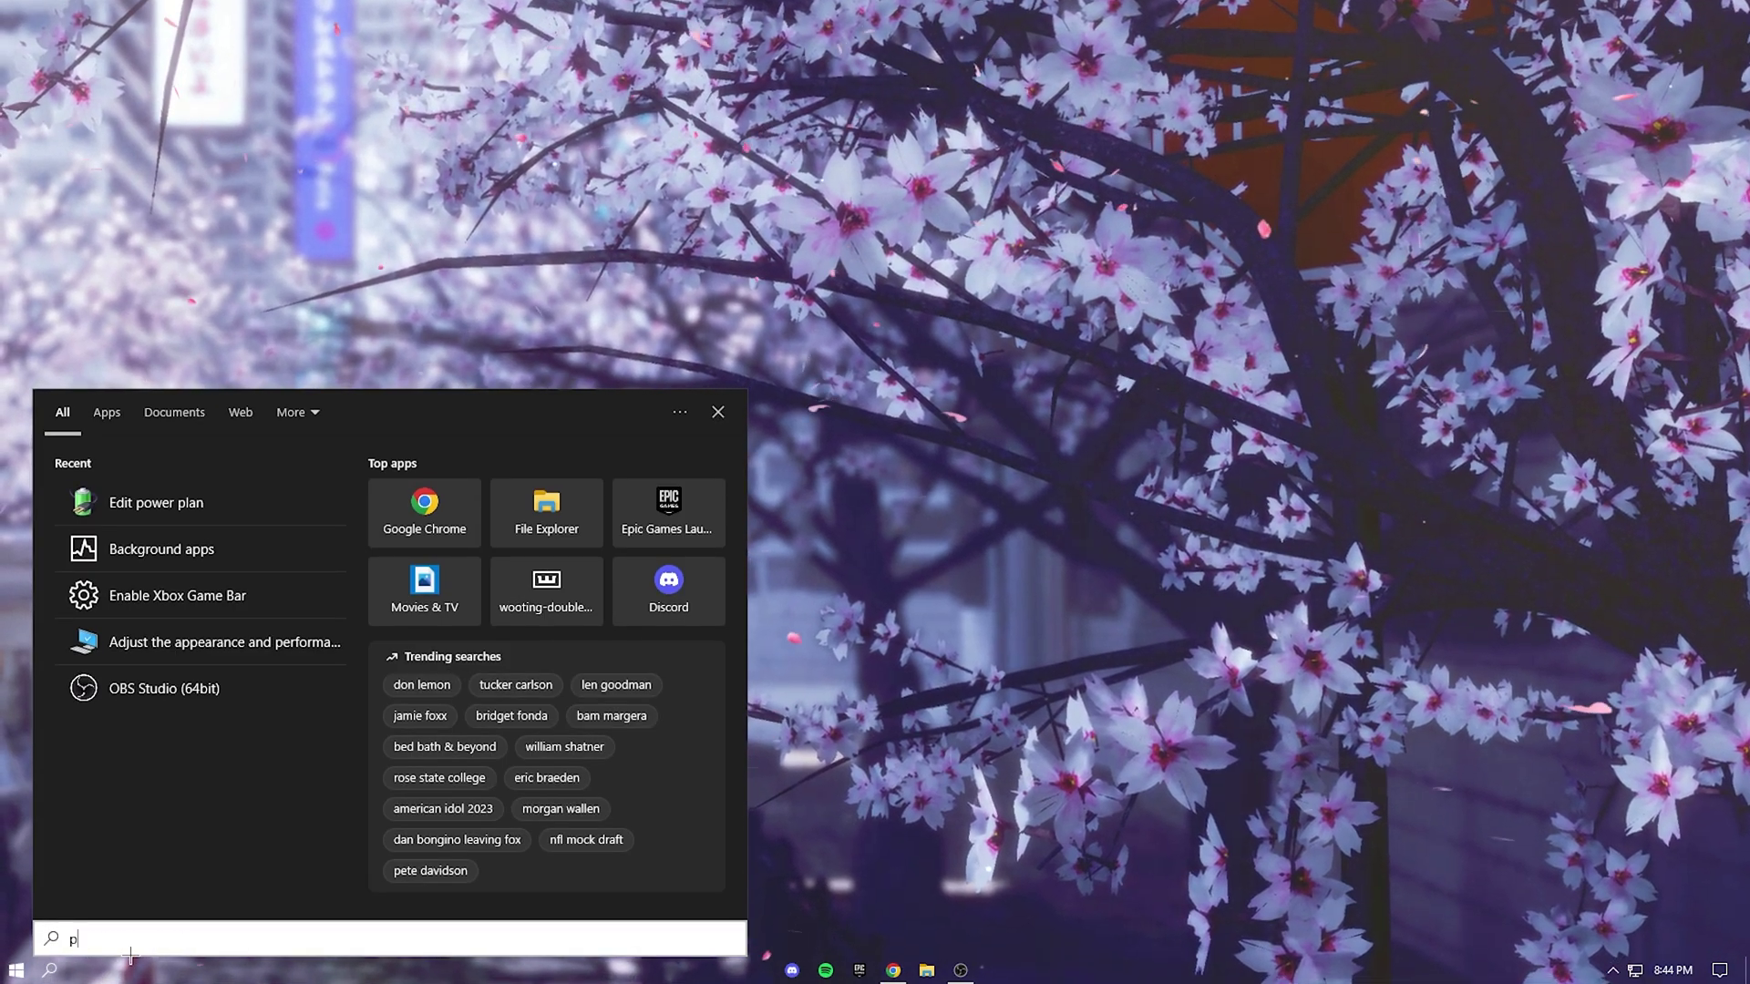
{"action": "type", "text": "power"}
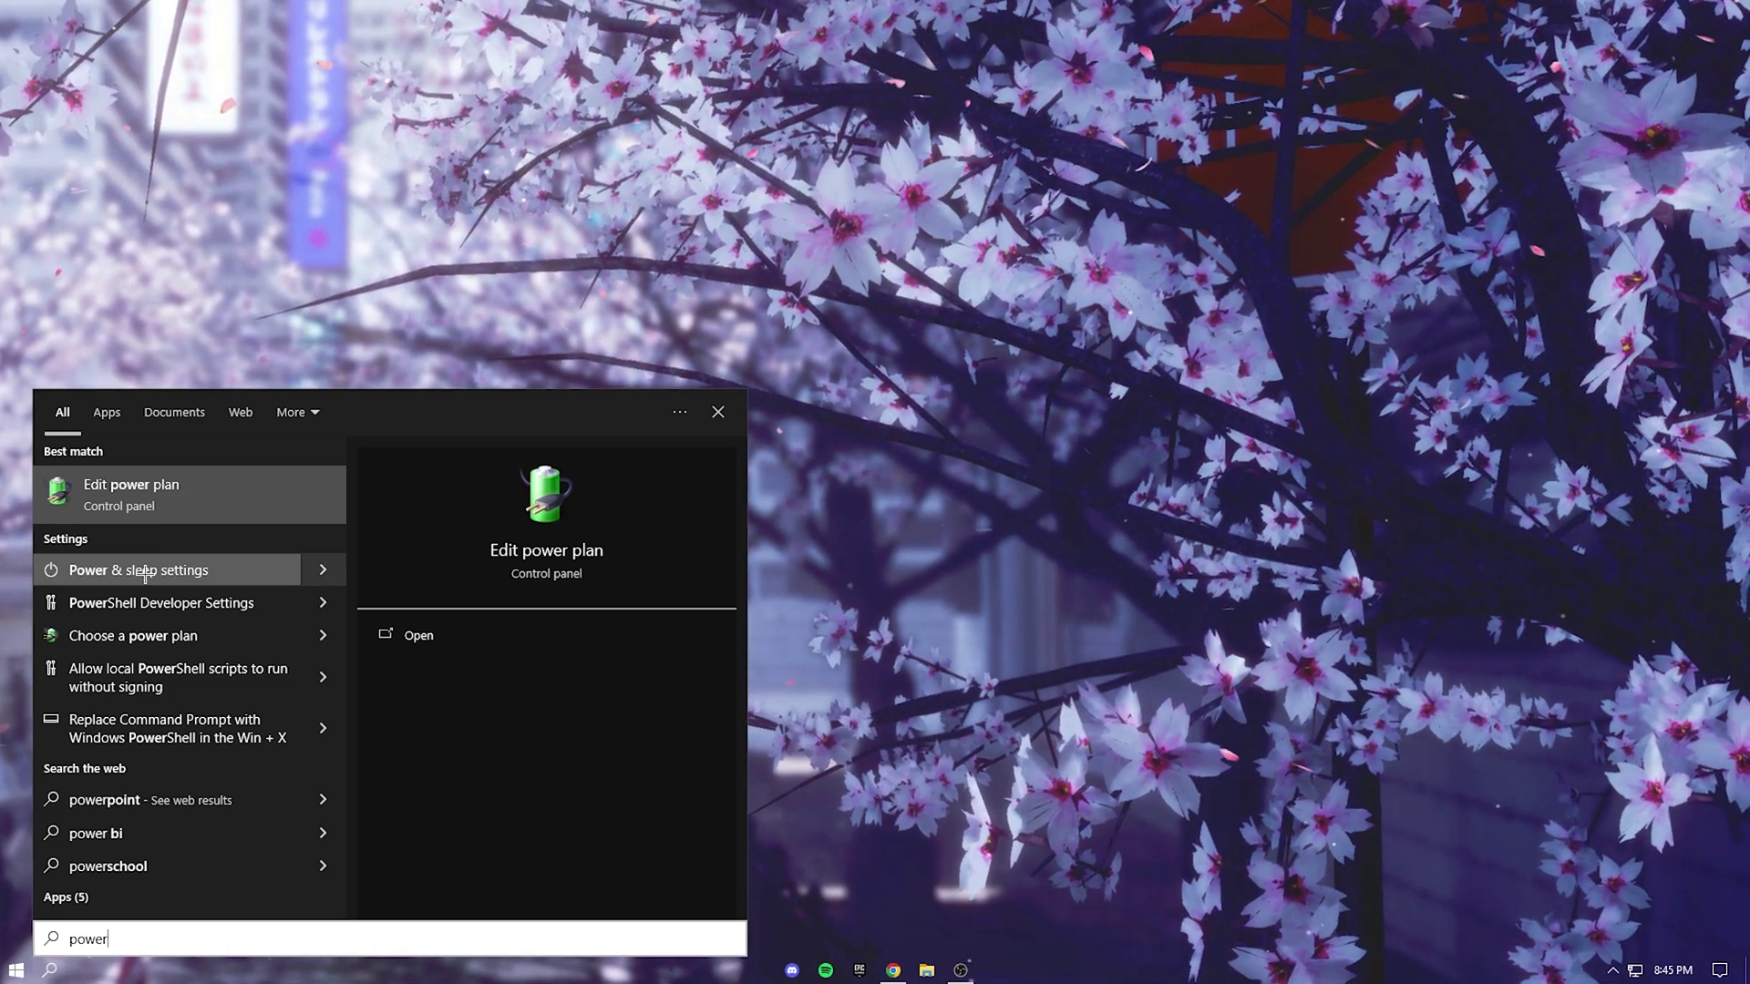
{"action": "left_click", "coordinate": [138, 572]}
{"action": "scroll", "coordinate": [1007, 461], "scroll_direction": "down", "scroll_amount": 3}
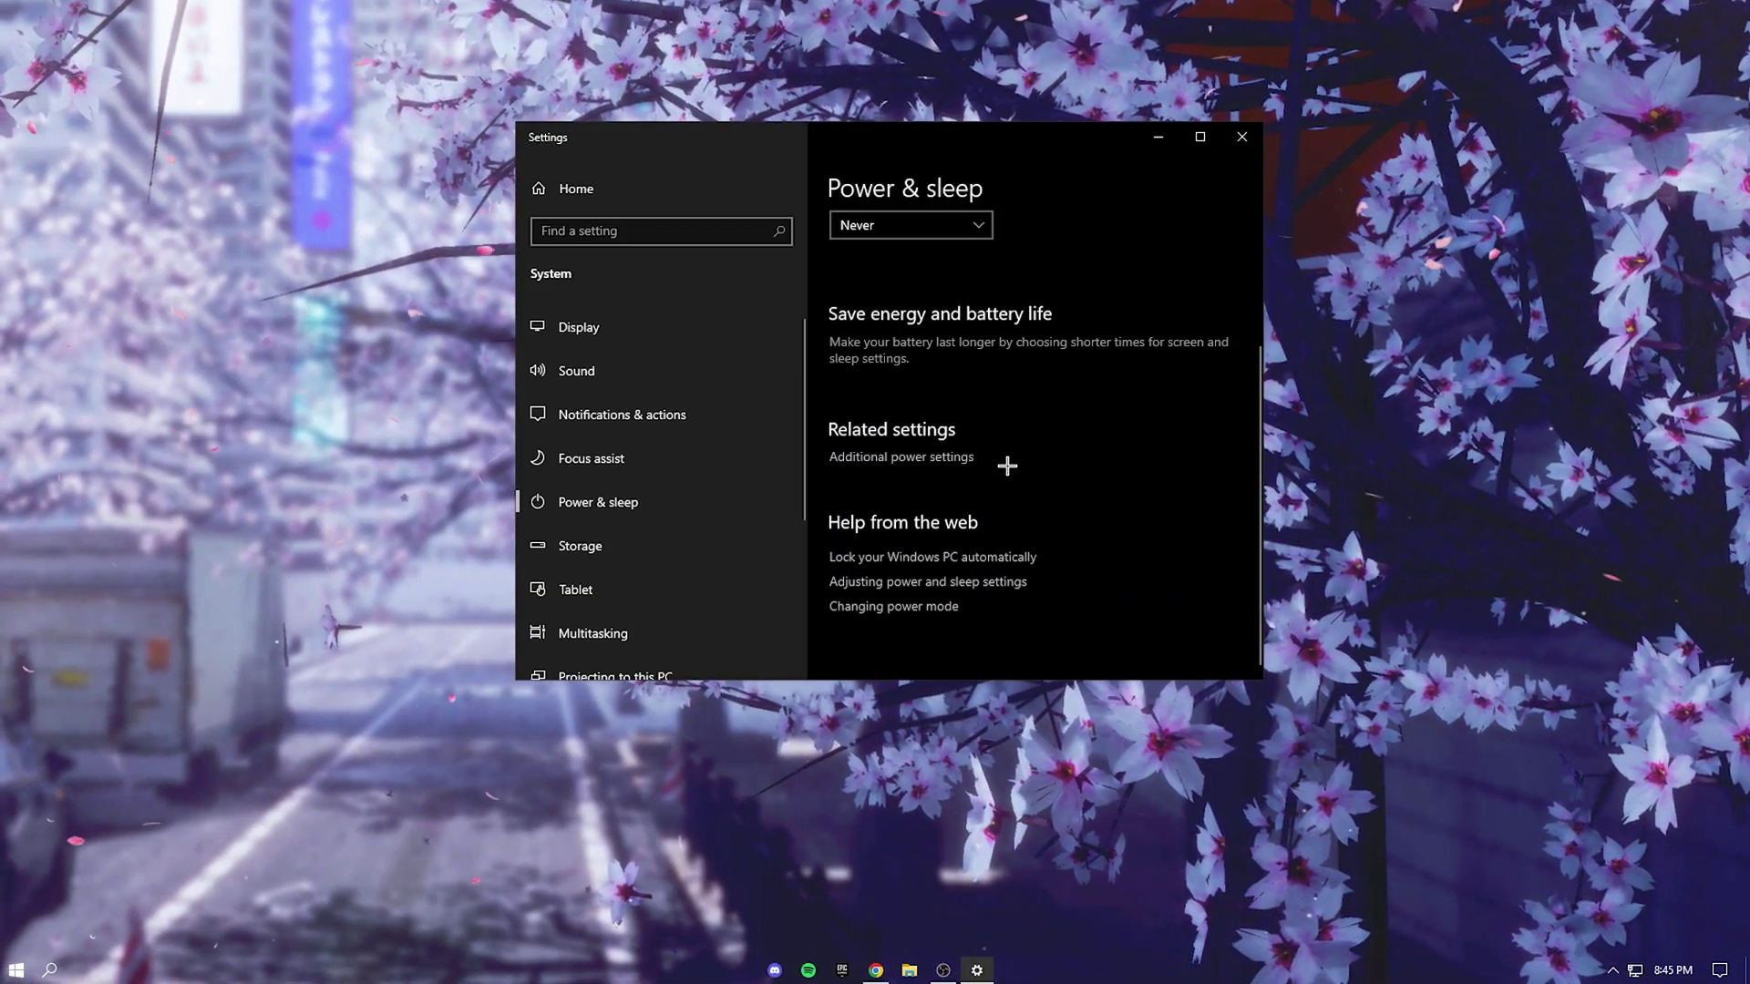
{"action": "left_click", "coordinate": [910, 461]}
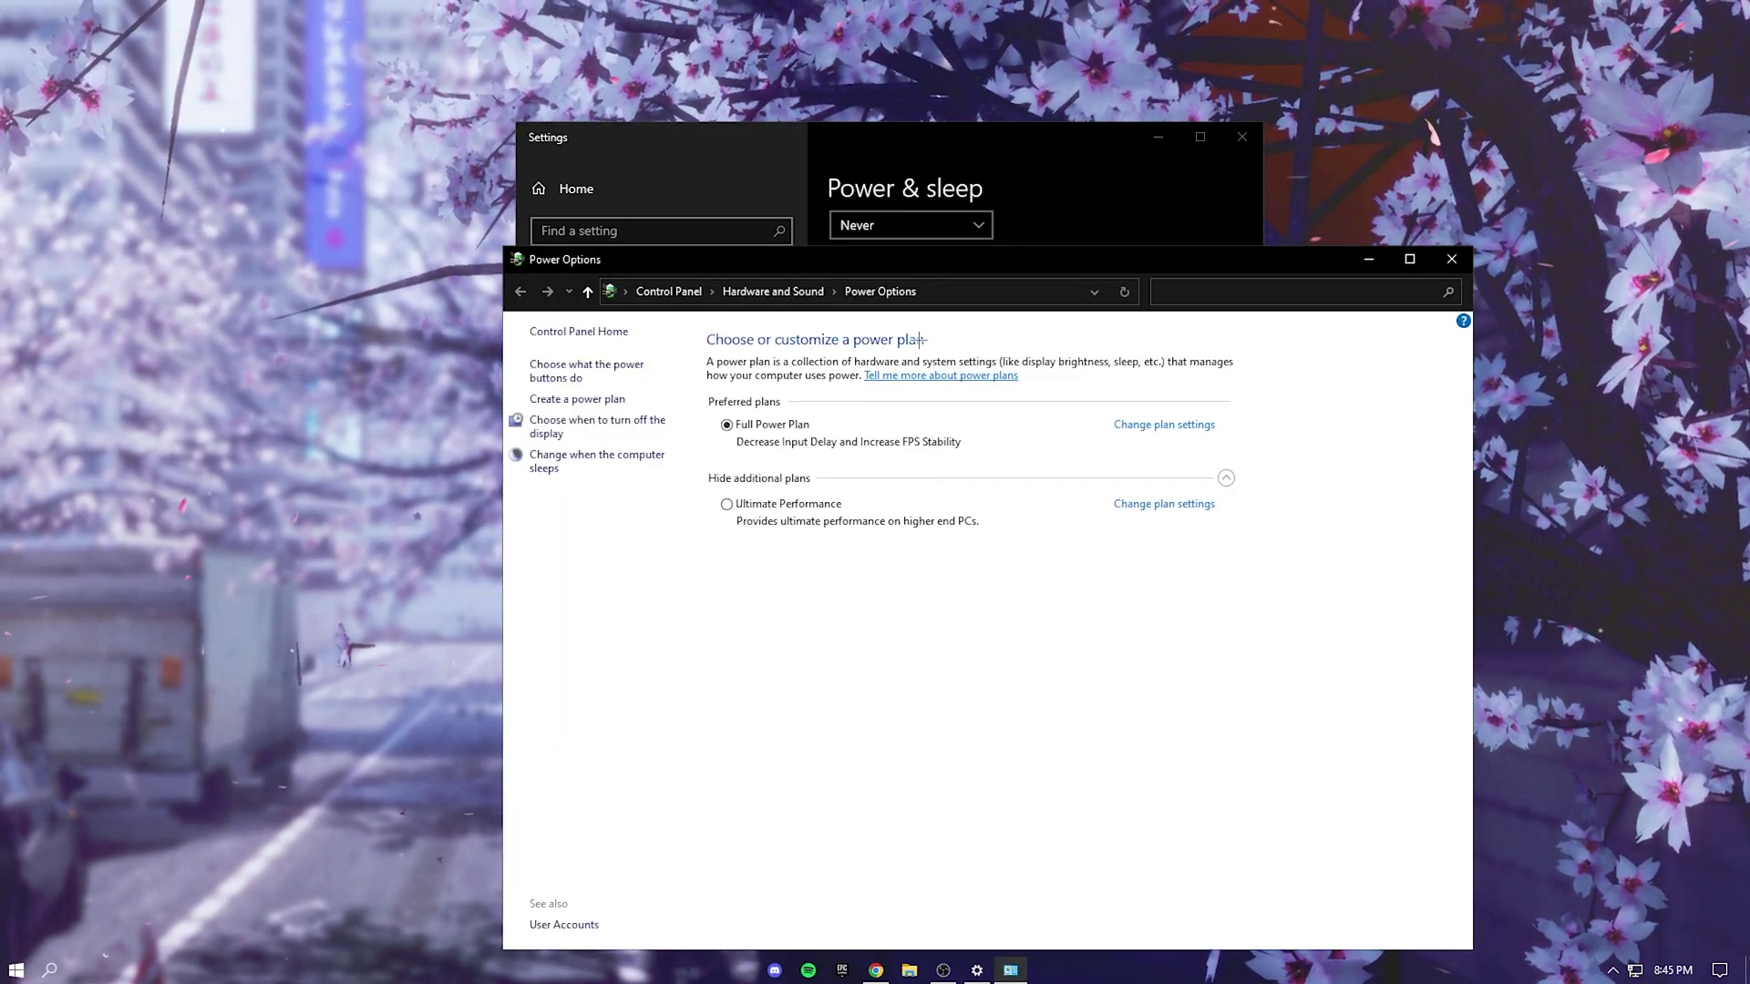
{"action": "left_click_drag", "start_coordinate": [934, 250], "coordinate": [913, 150]}
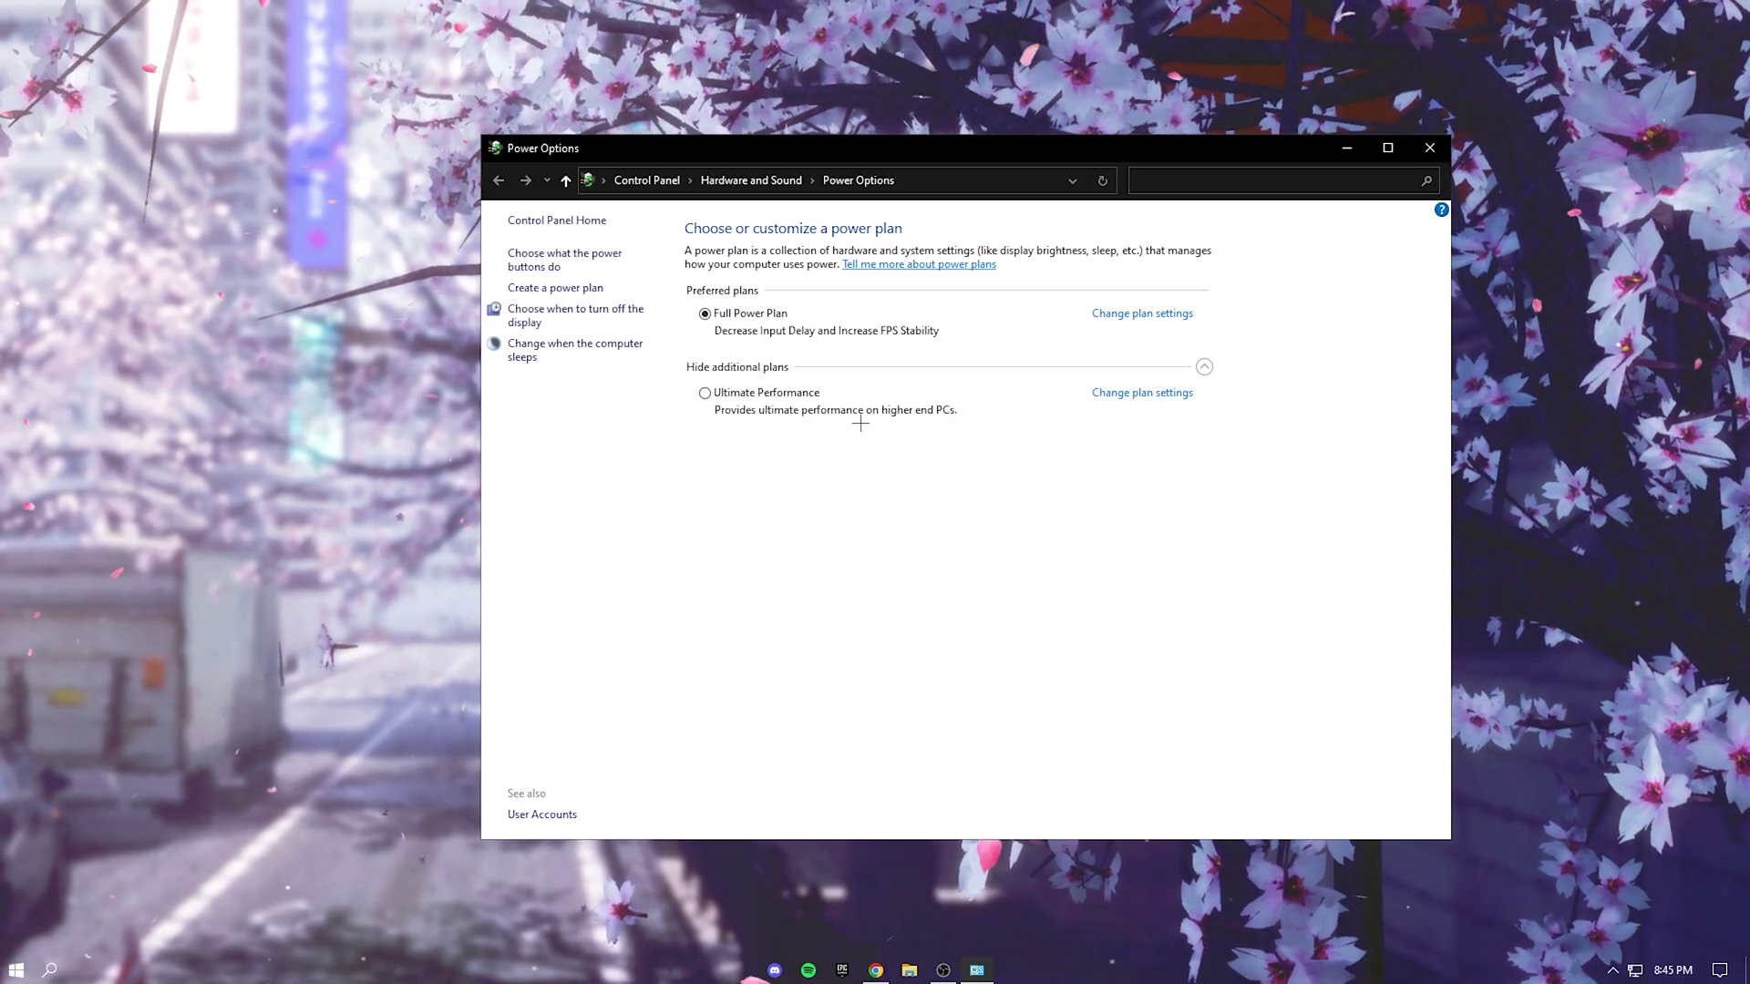
{"action": "key", "text": "alt+F4"}
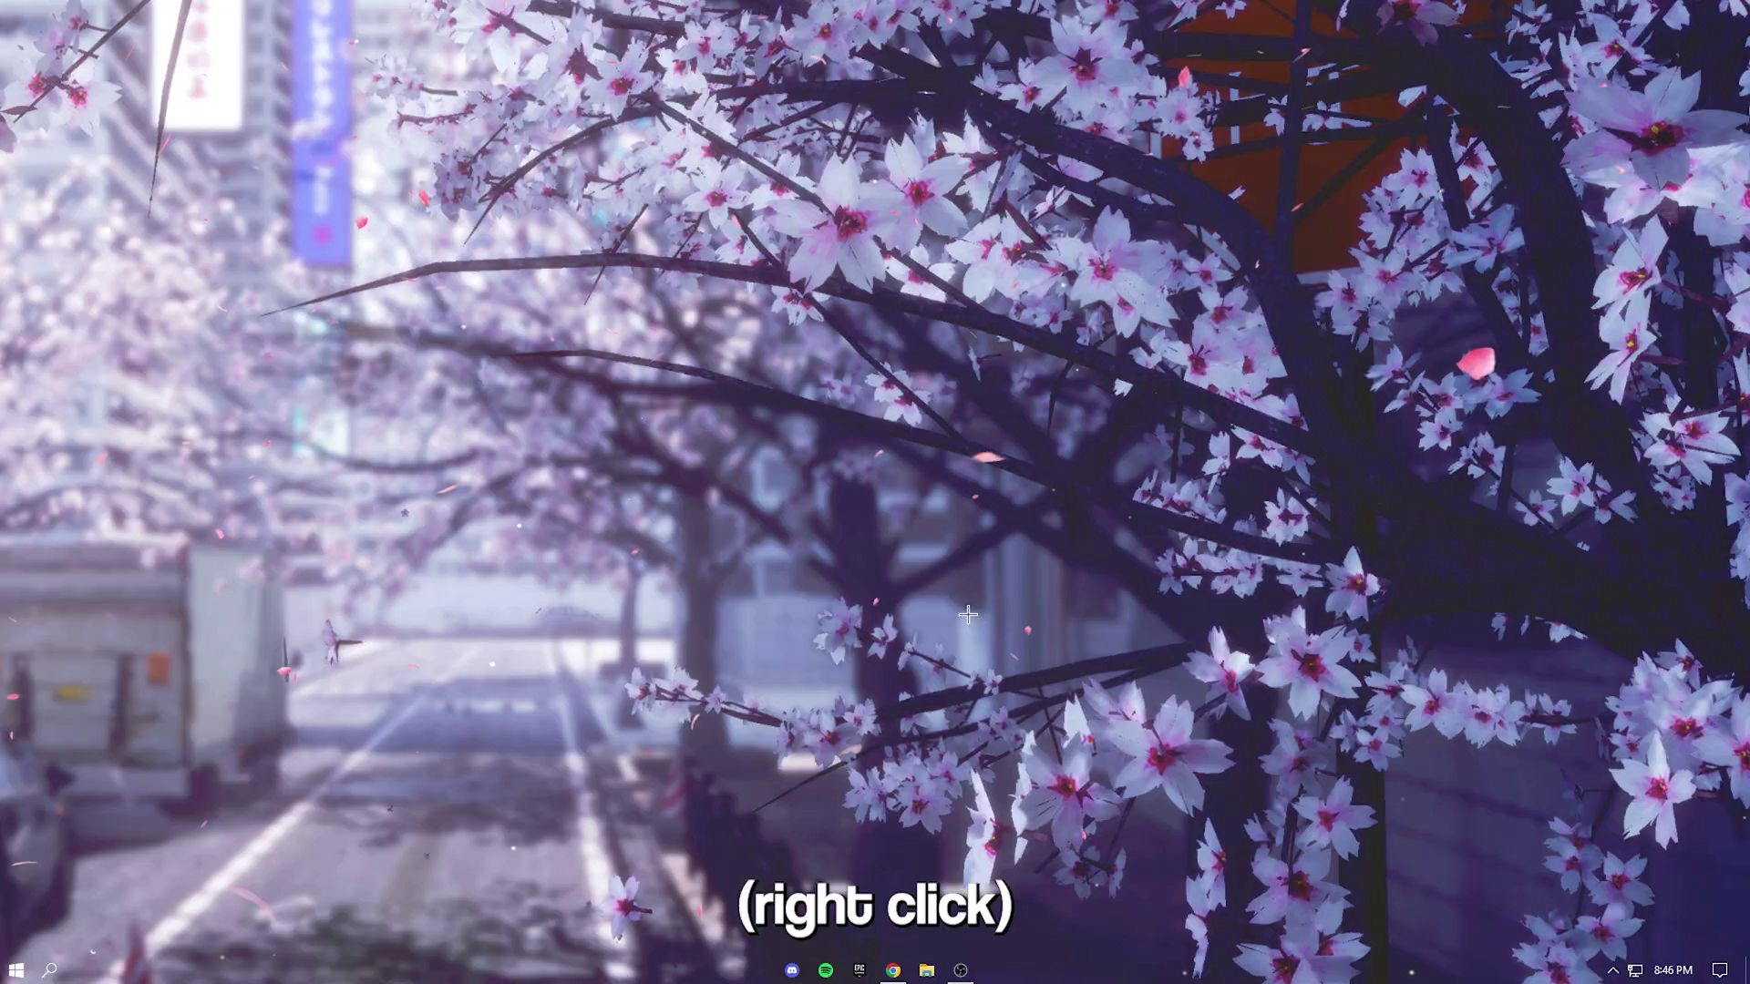
Step: Open NVIDIA Control Panel's Manage 3D settings and scroll the Global Settings list to review them
{"action": "right_click", "coordinate": [997, 508]}
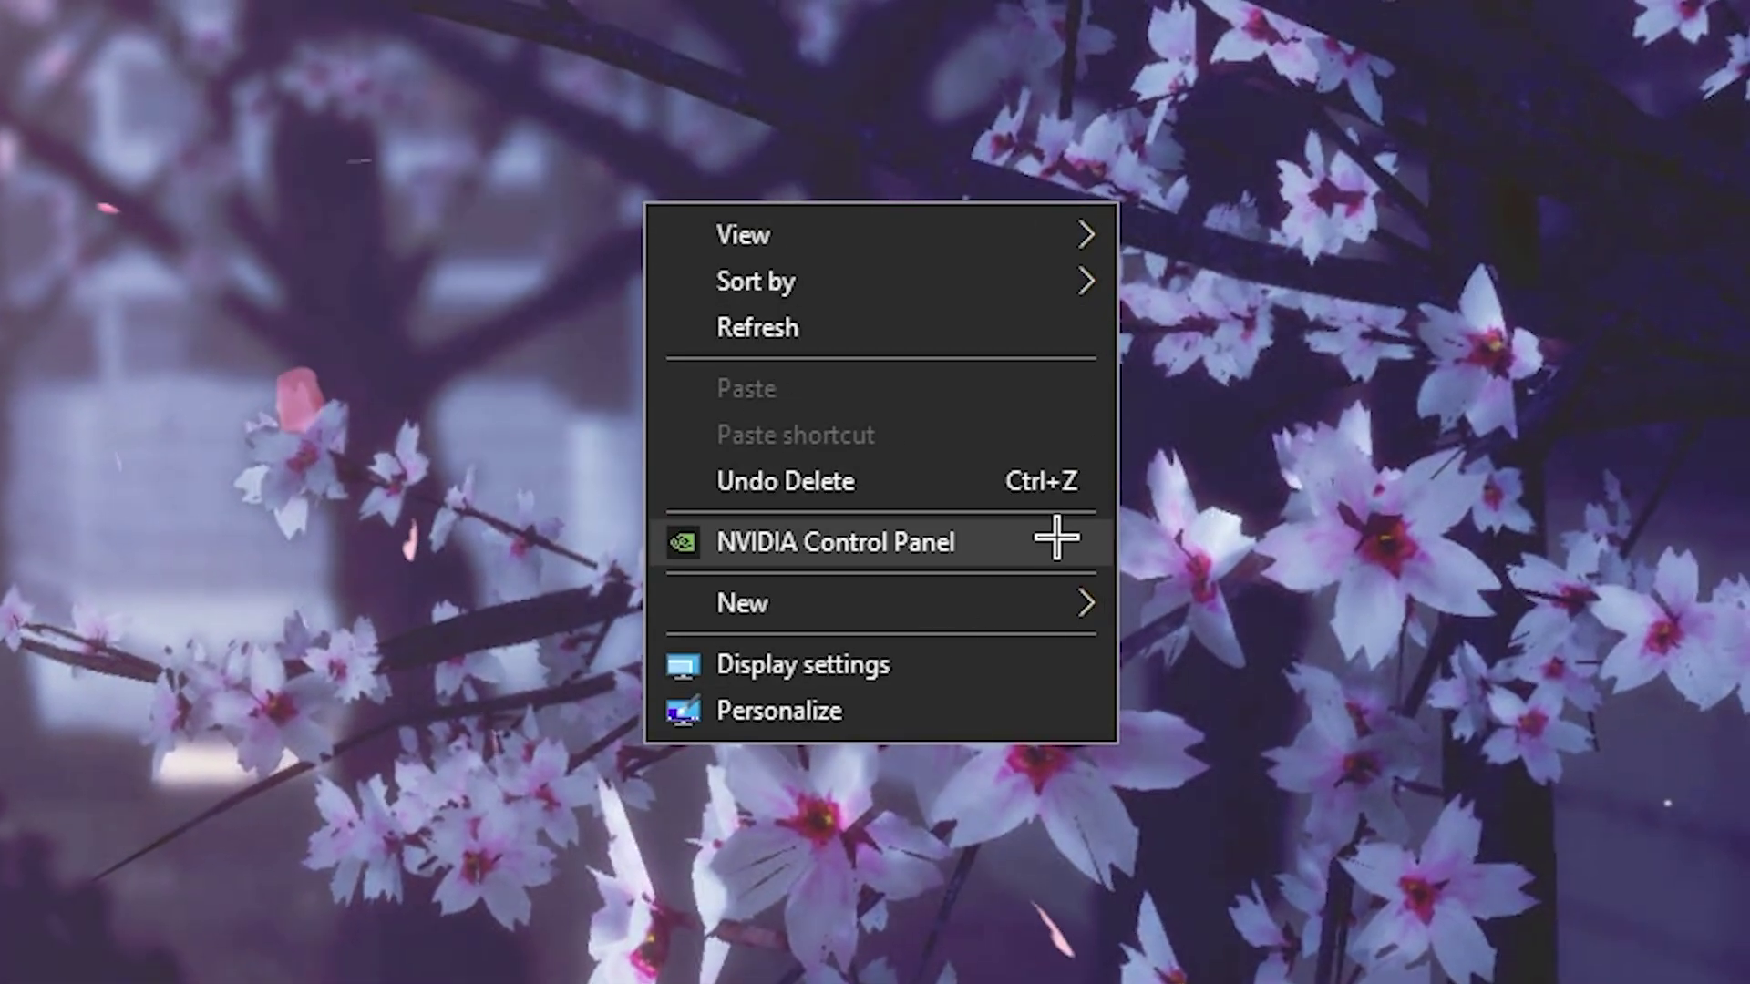
{"action": "left_click", "coordinate": [1055, 540]}
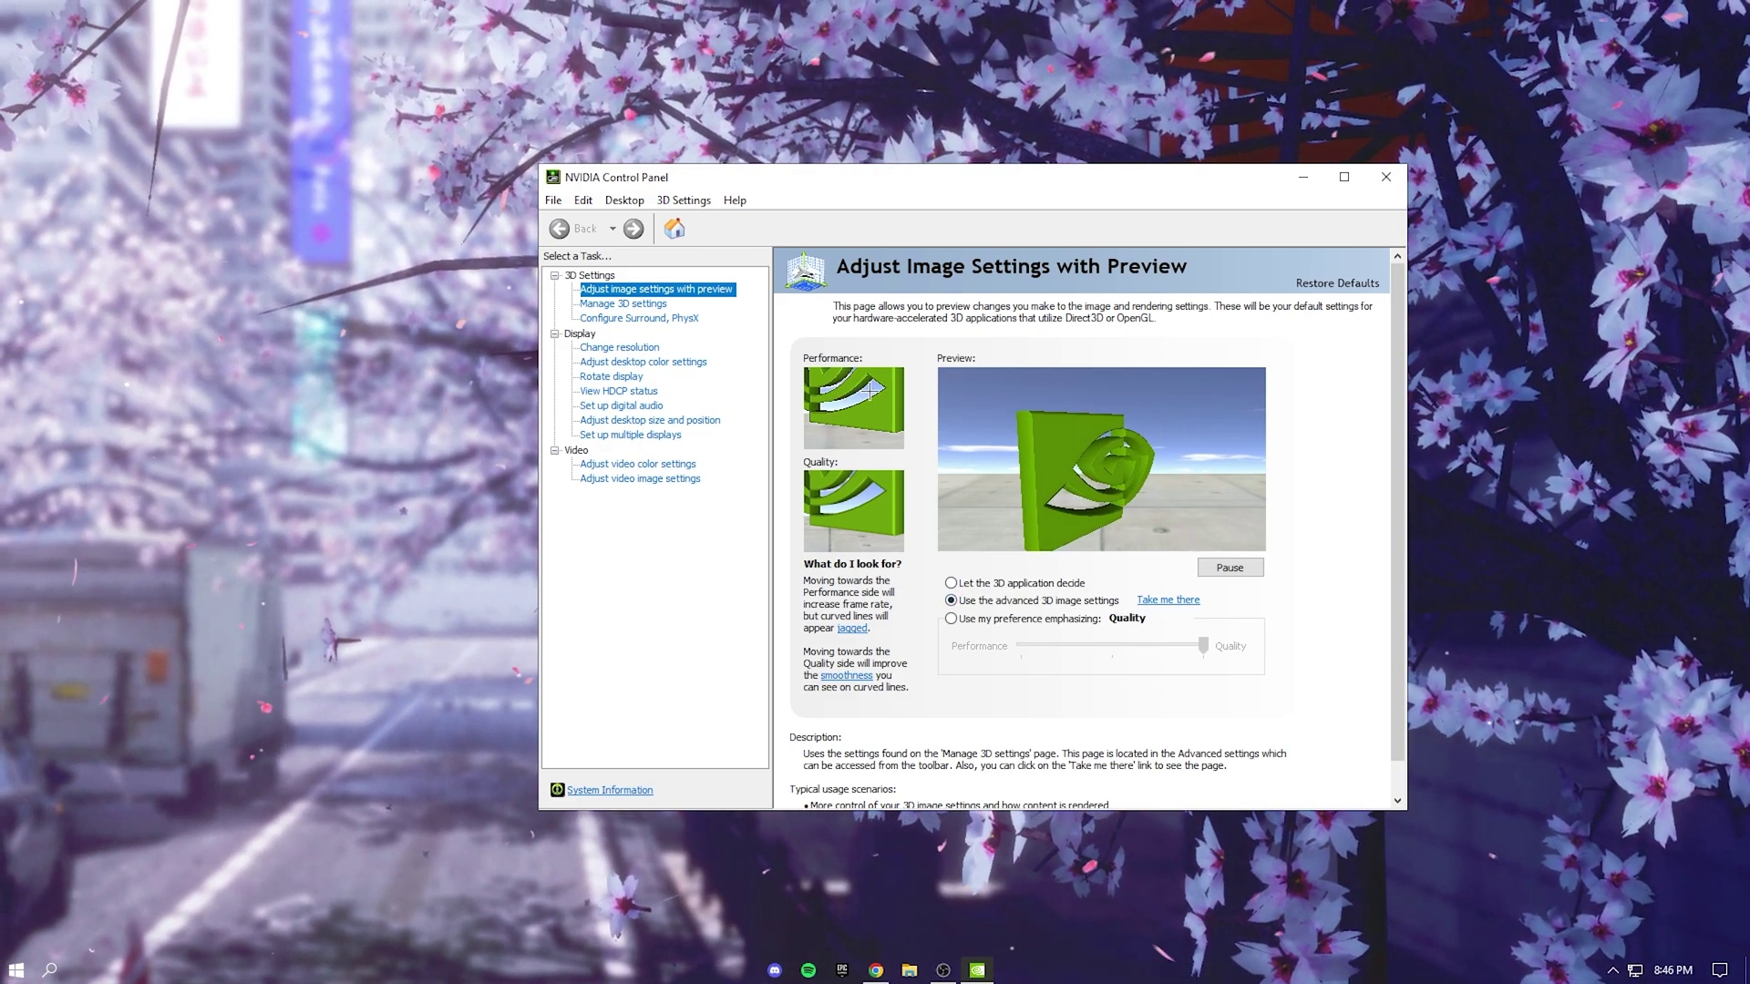
{"action": "left_click", "coordinate": [631, 306]}
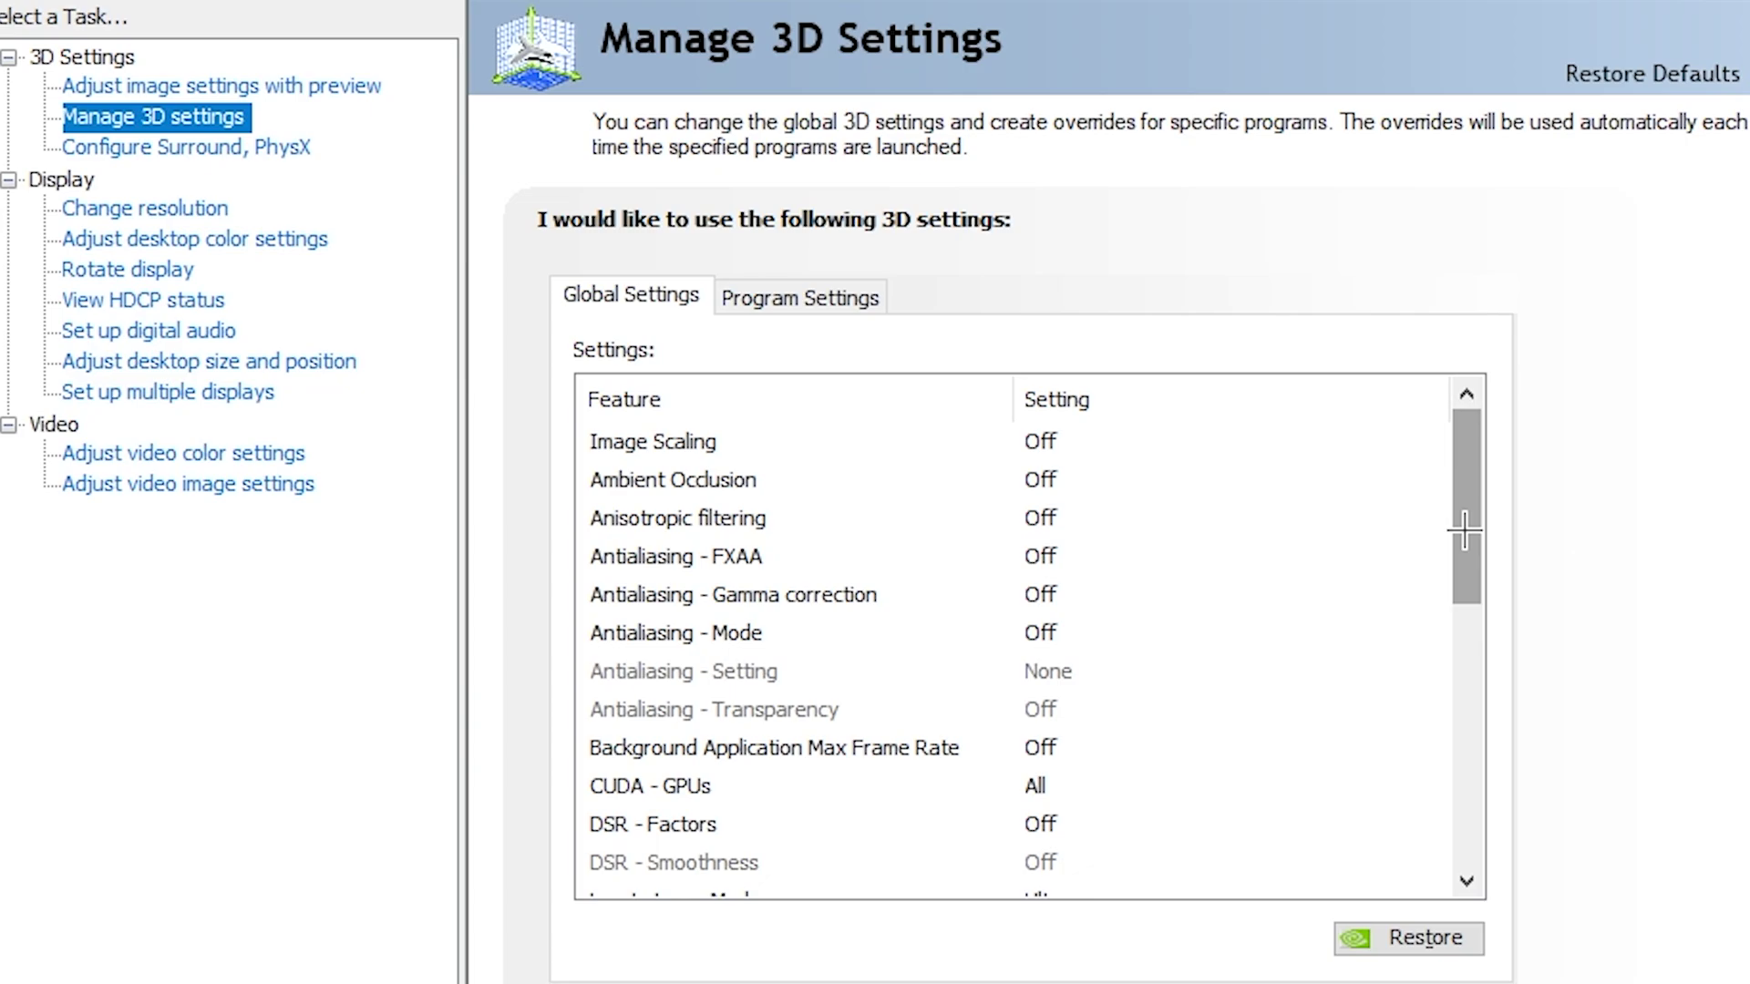
{"action": "left_click_drag", "start_coordinate": [1464, 530], "coordinate": [1500, 820]}
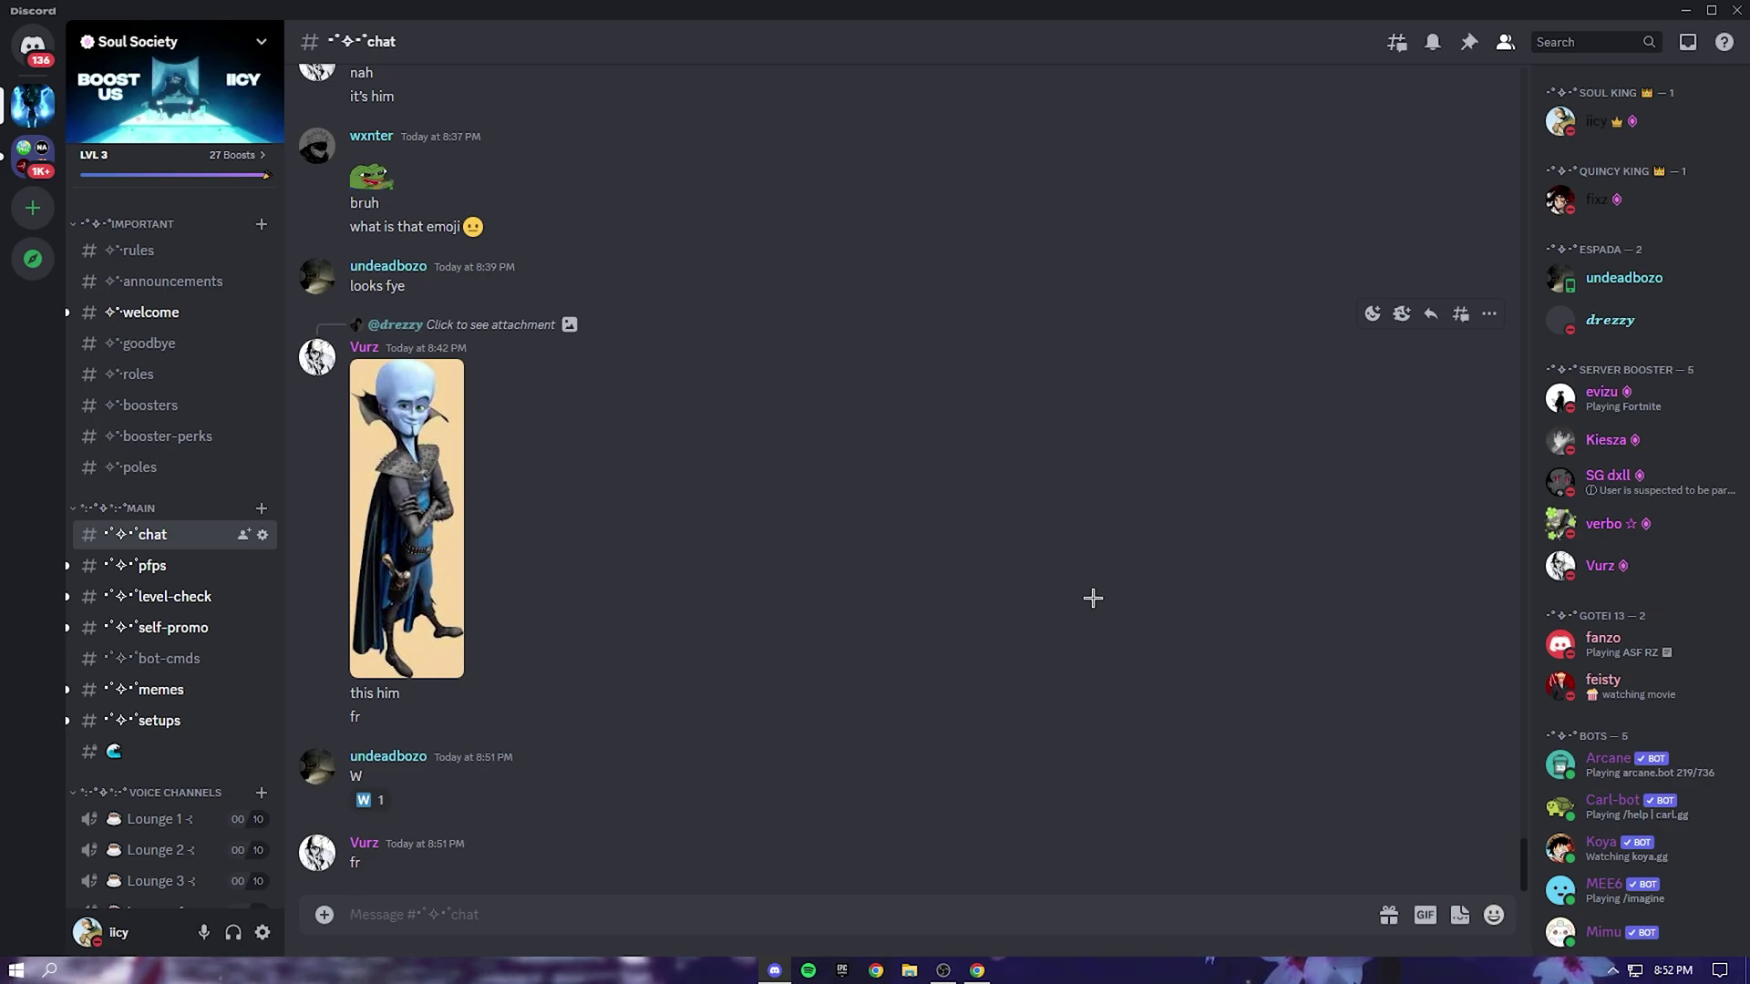
Step: Check Discord's Advanced page for hardware acceleration off, then the Game Overlay page for overlay disabled
{"action": "left_click", "coordinate": [263, 932]}
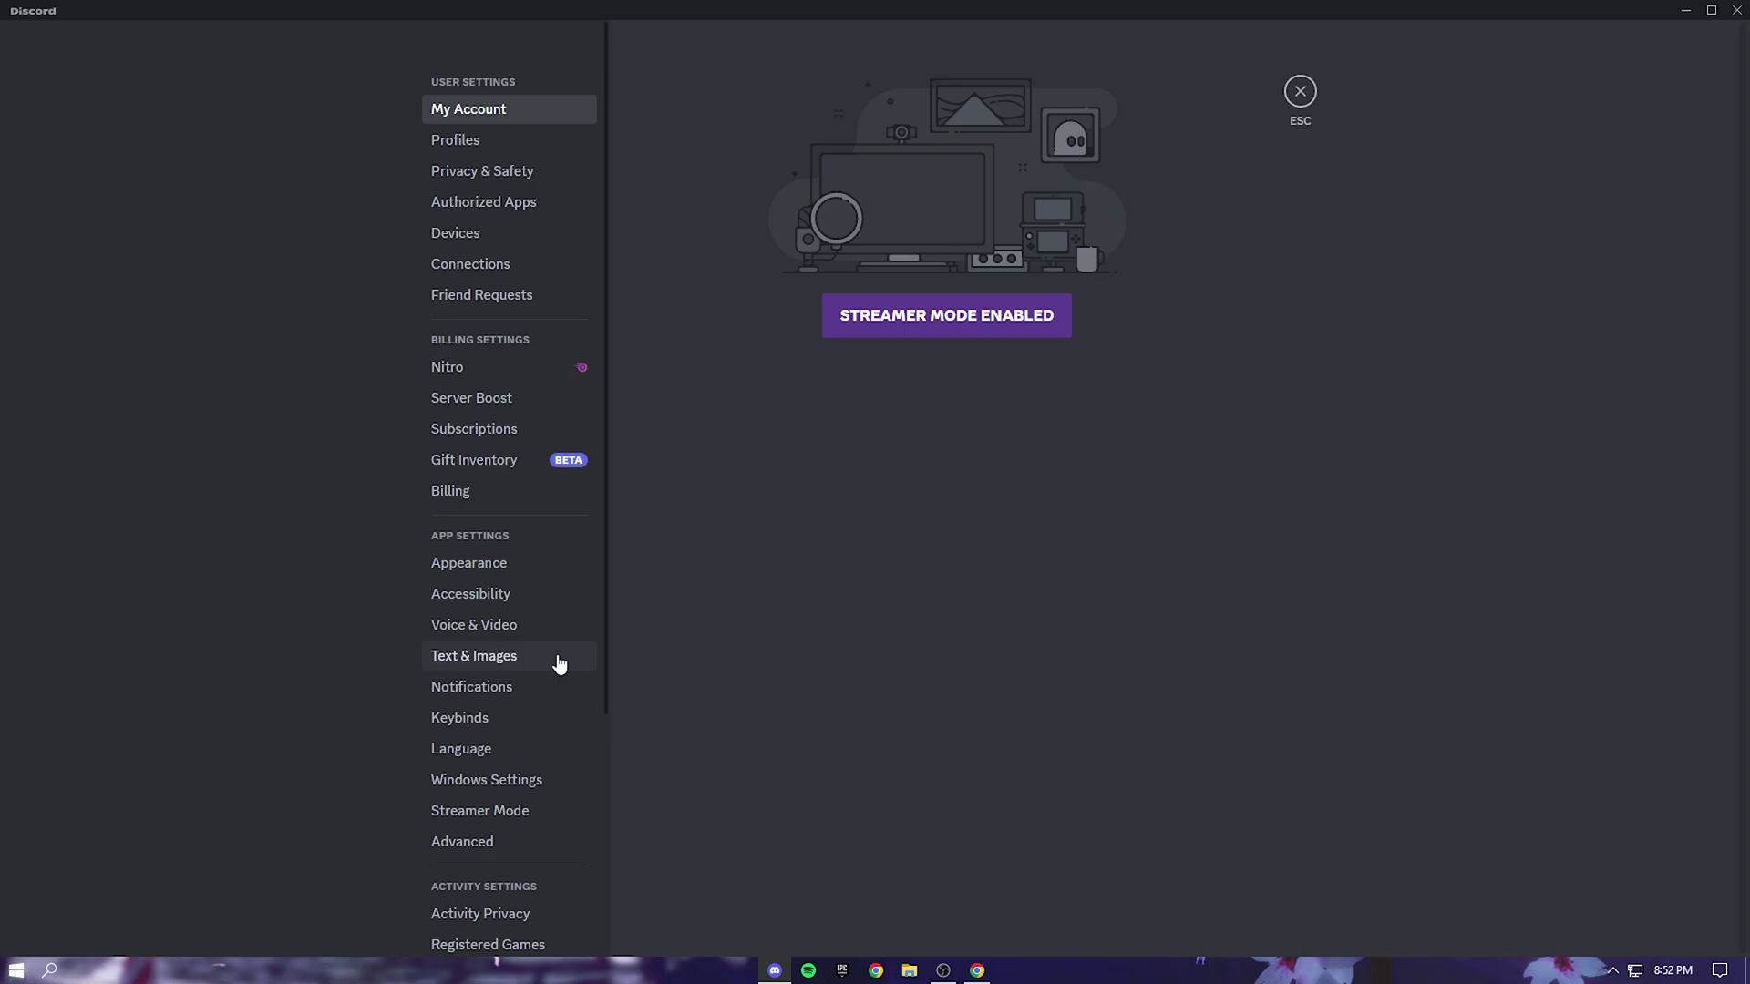
{"action": "left_click", "coordinate": [527, 841]}
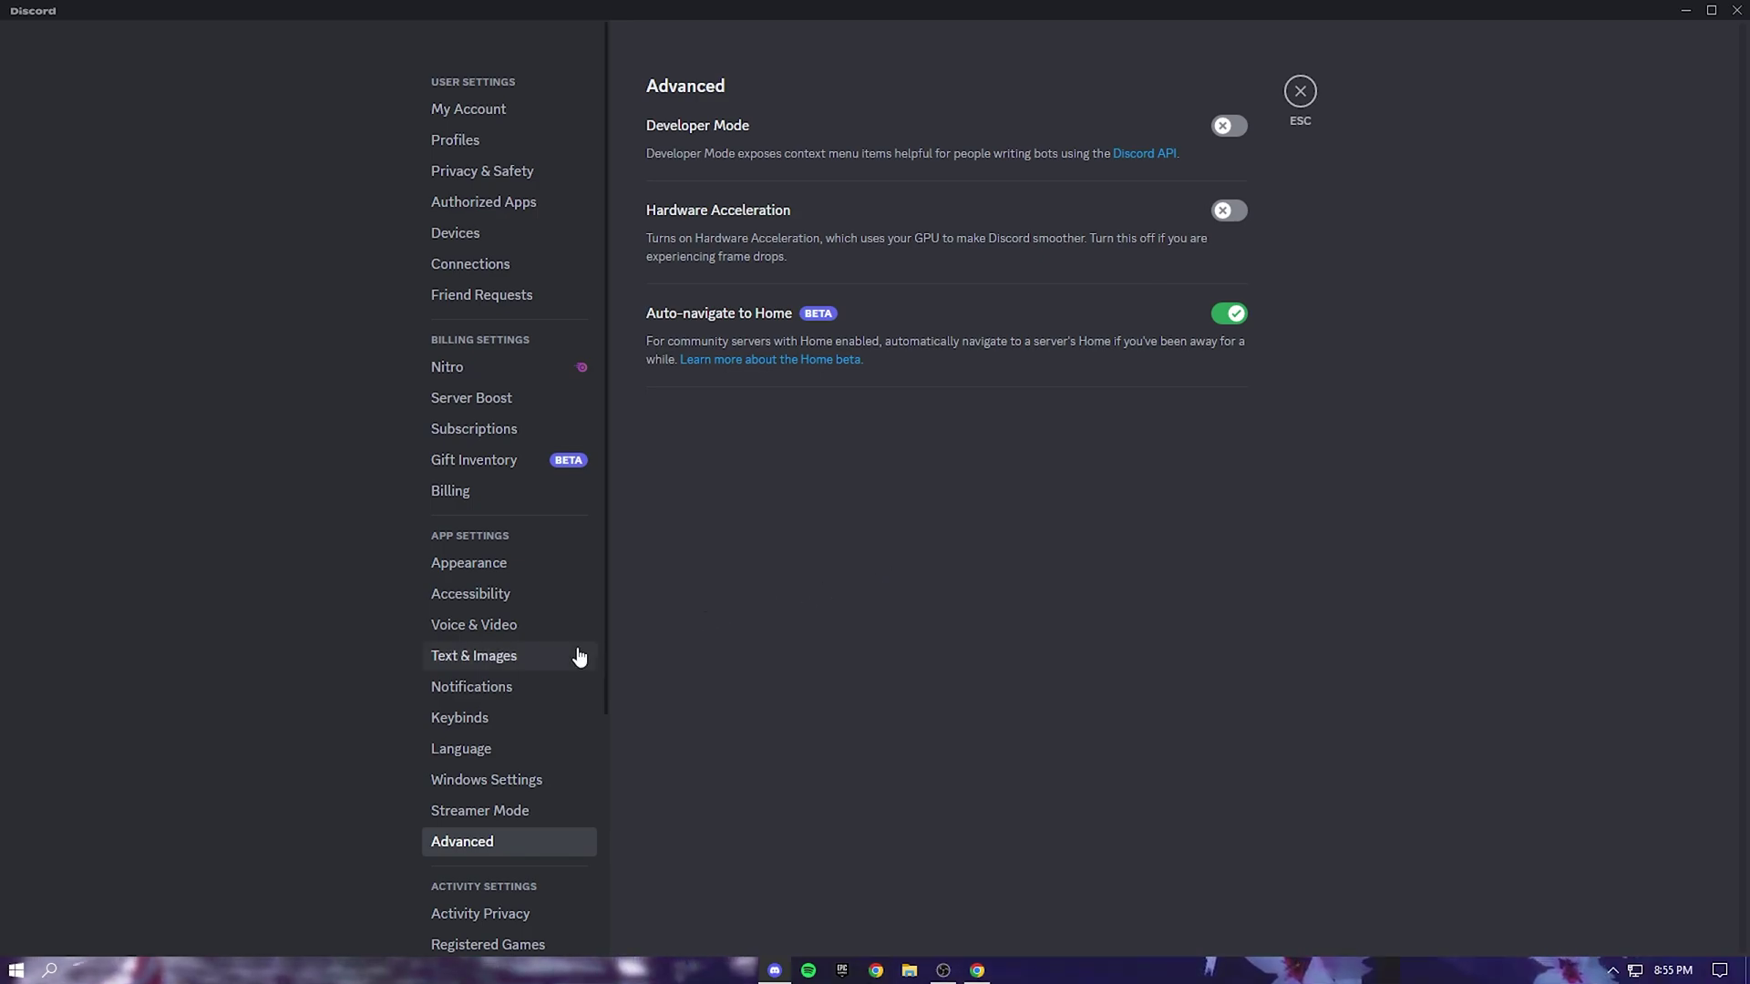
{"action": "scroll", "coordinate": [580, 656], "scroll_direction": "down", "scroll_amount": 2}
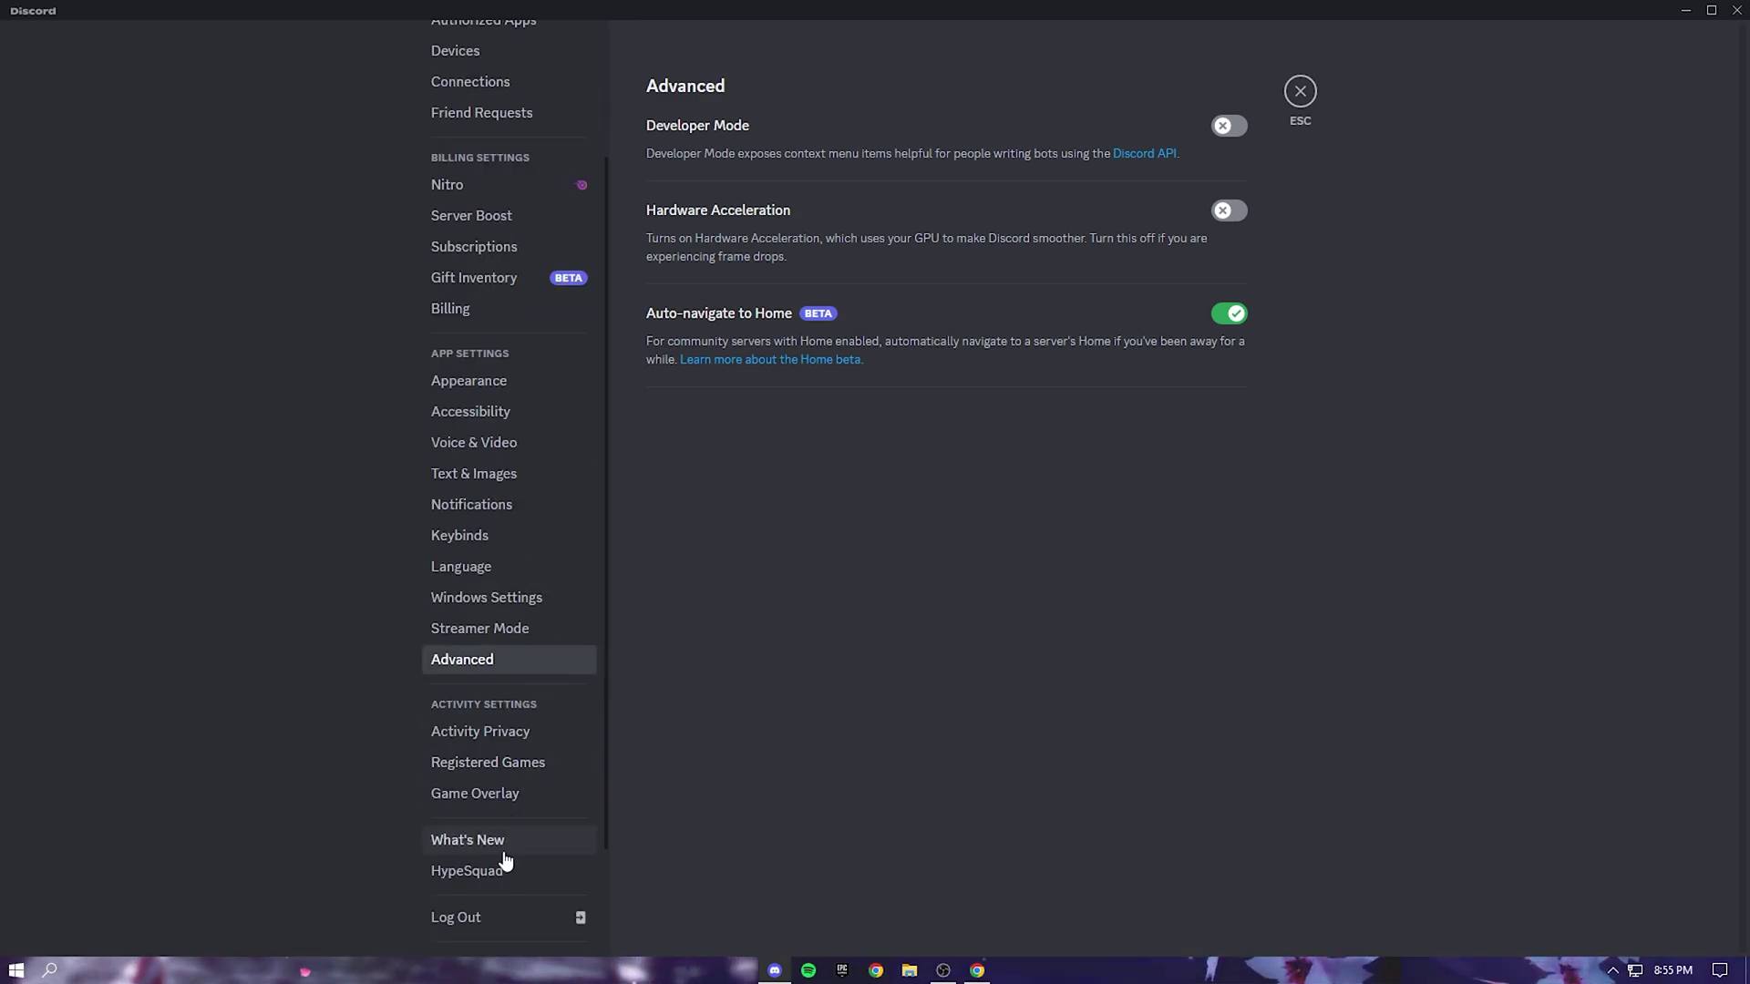
{"action": "left_click", "coordinate": [501, 793]}
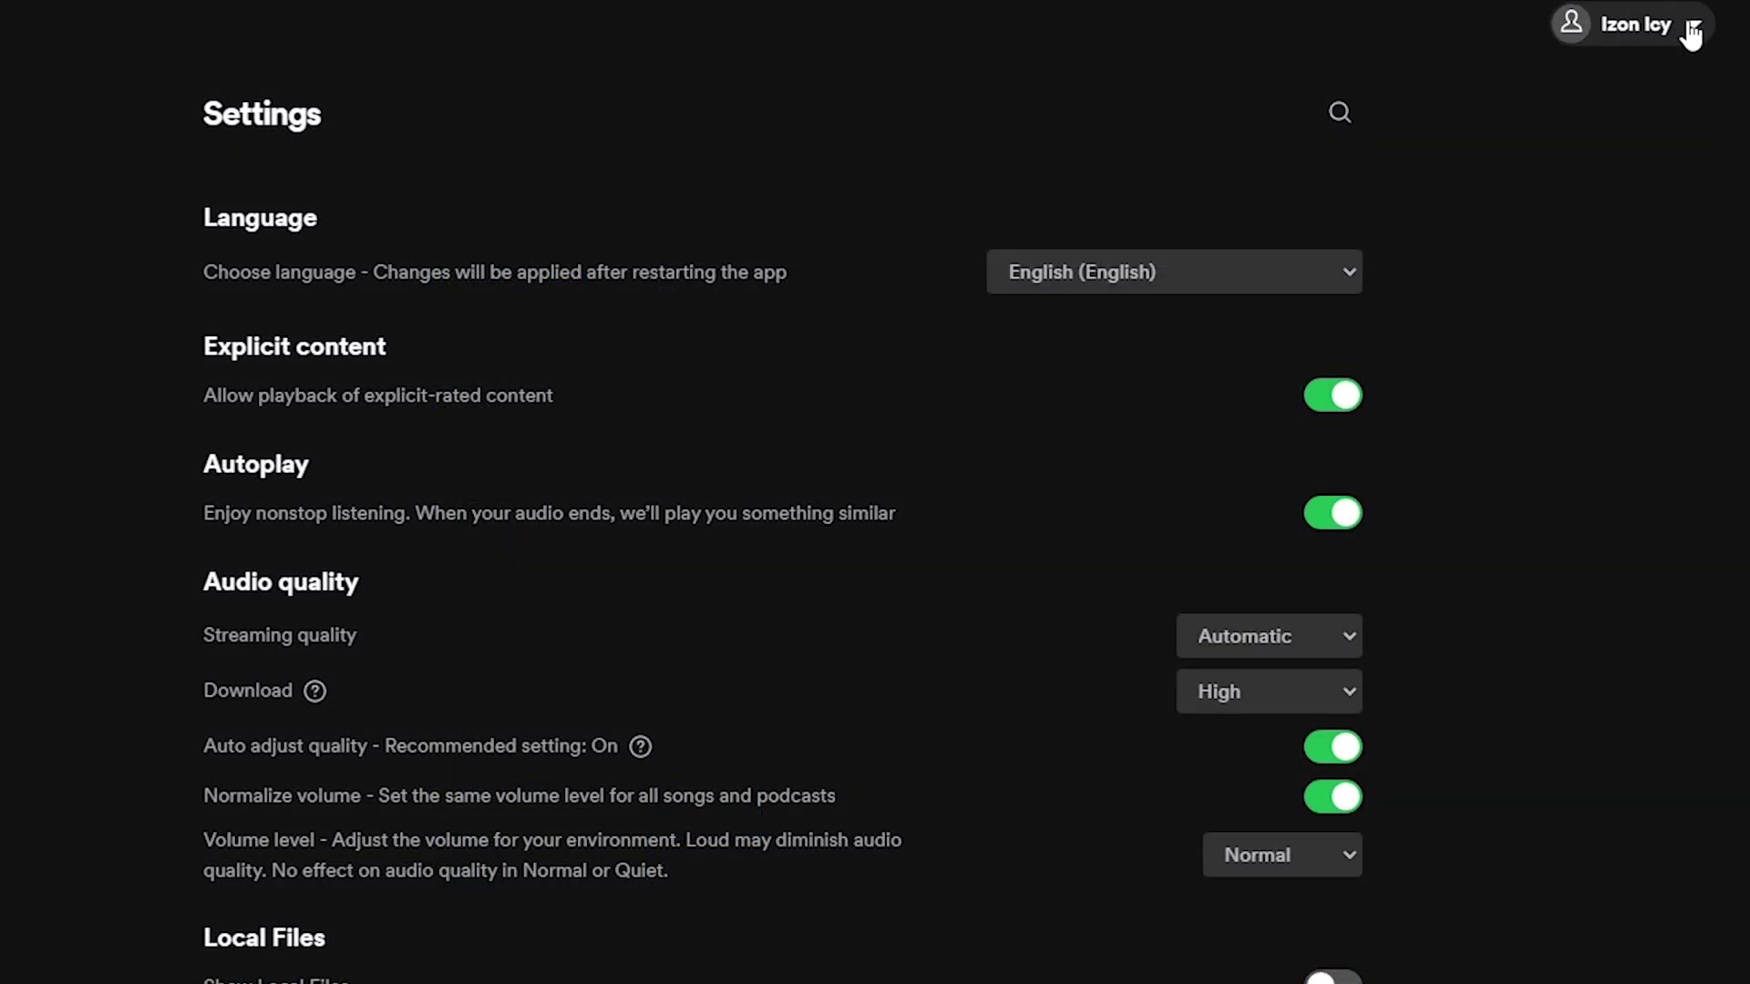
Step: Scroll Spotify's settings to confirm hardware acceleration is off, then return to the desktop
{"action": "left_click", "coordinate": [1692, 25]}
{"action": "left_click", "coordinate": [1645, 265]}
{"action": "scroll", "coordinate": [1577, 323], "scroll_direction": "down", "scroll_amount": 10}
{"action": "scroll", "coordinate": [1578, 323], "scroll_direction": "down", "scroll_amount": 10}
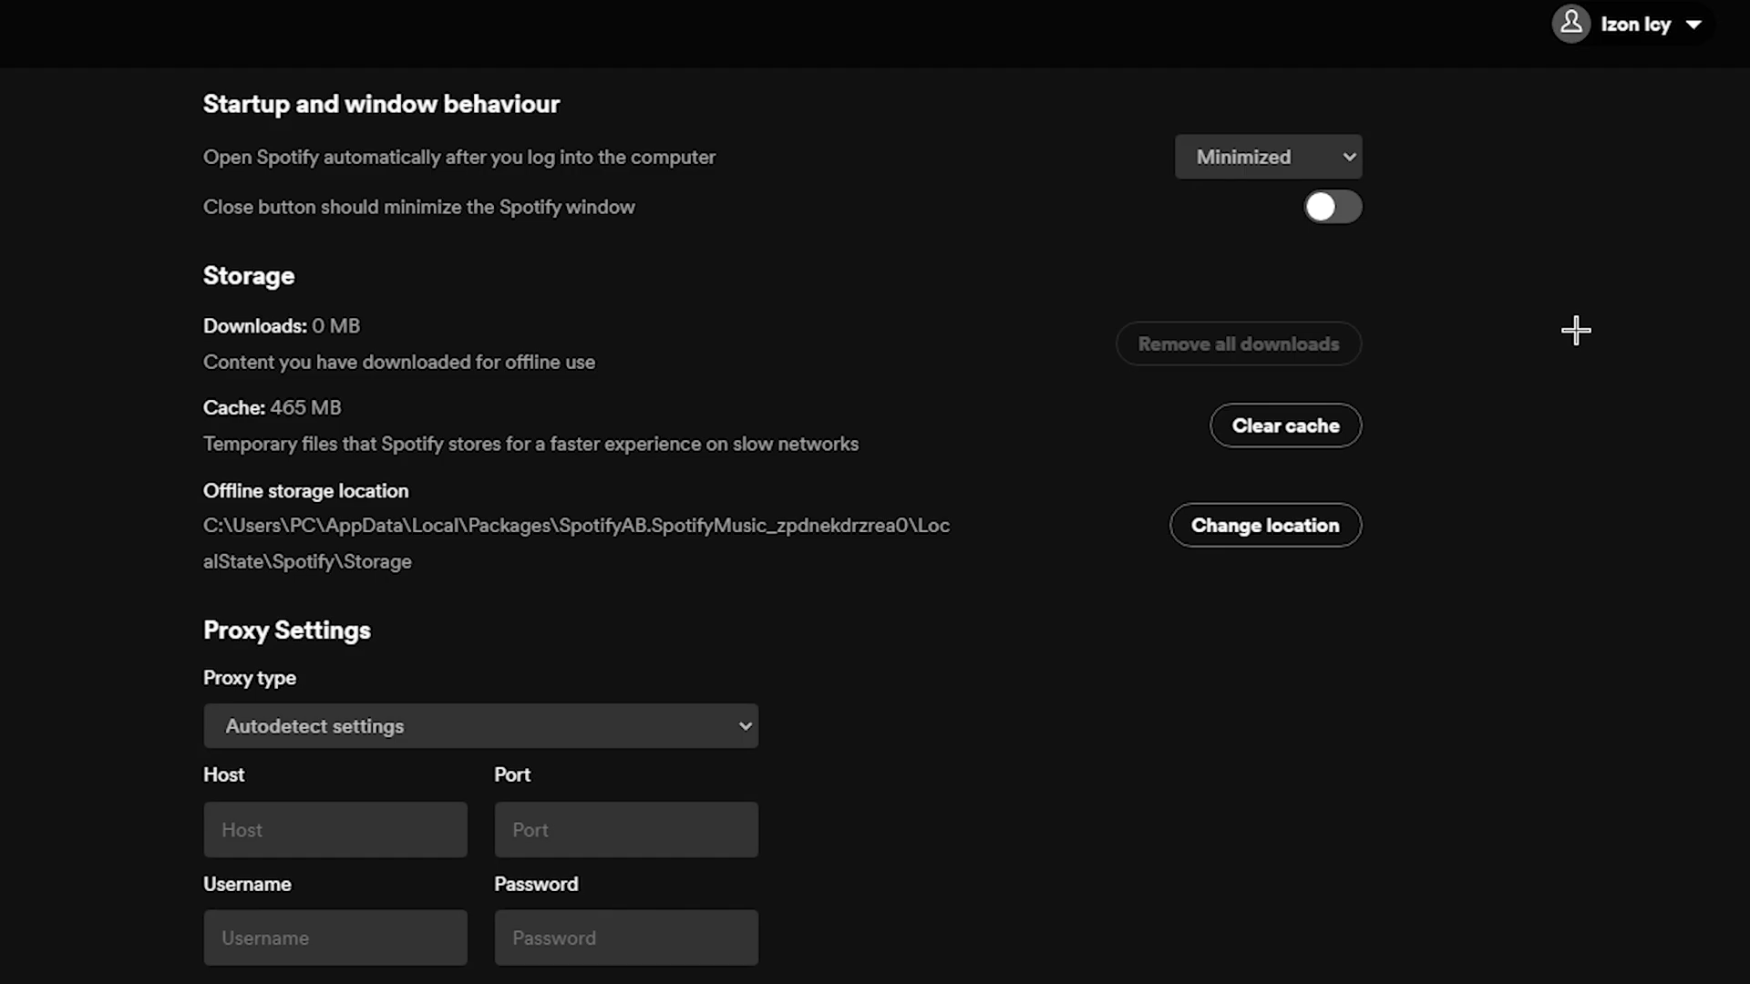
{"action": "scroll", "coordinate": [216, 743], "scroll_direction": "down", "scroll_amount": 3}
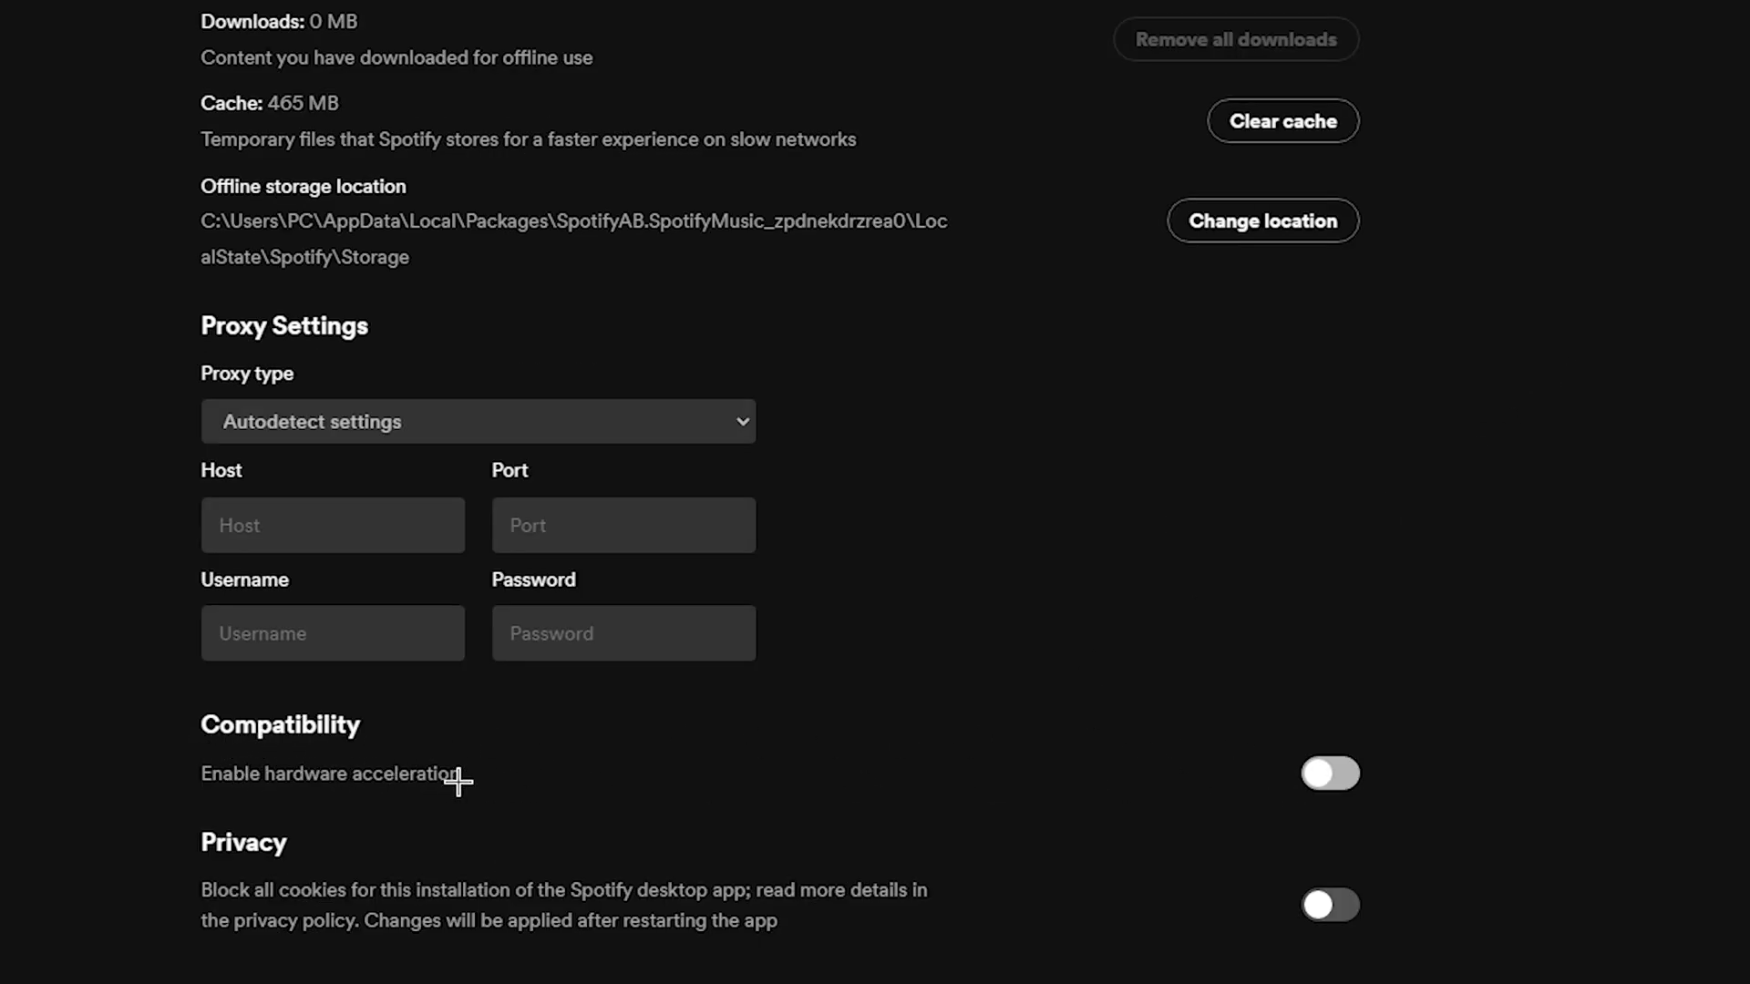
{"action": "key", "text": "super+d"}
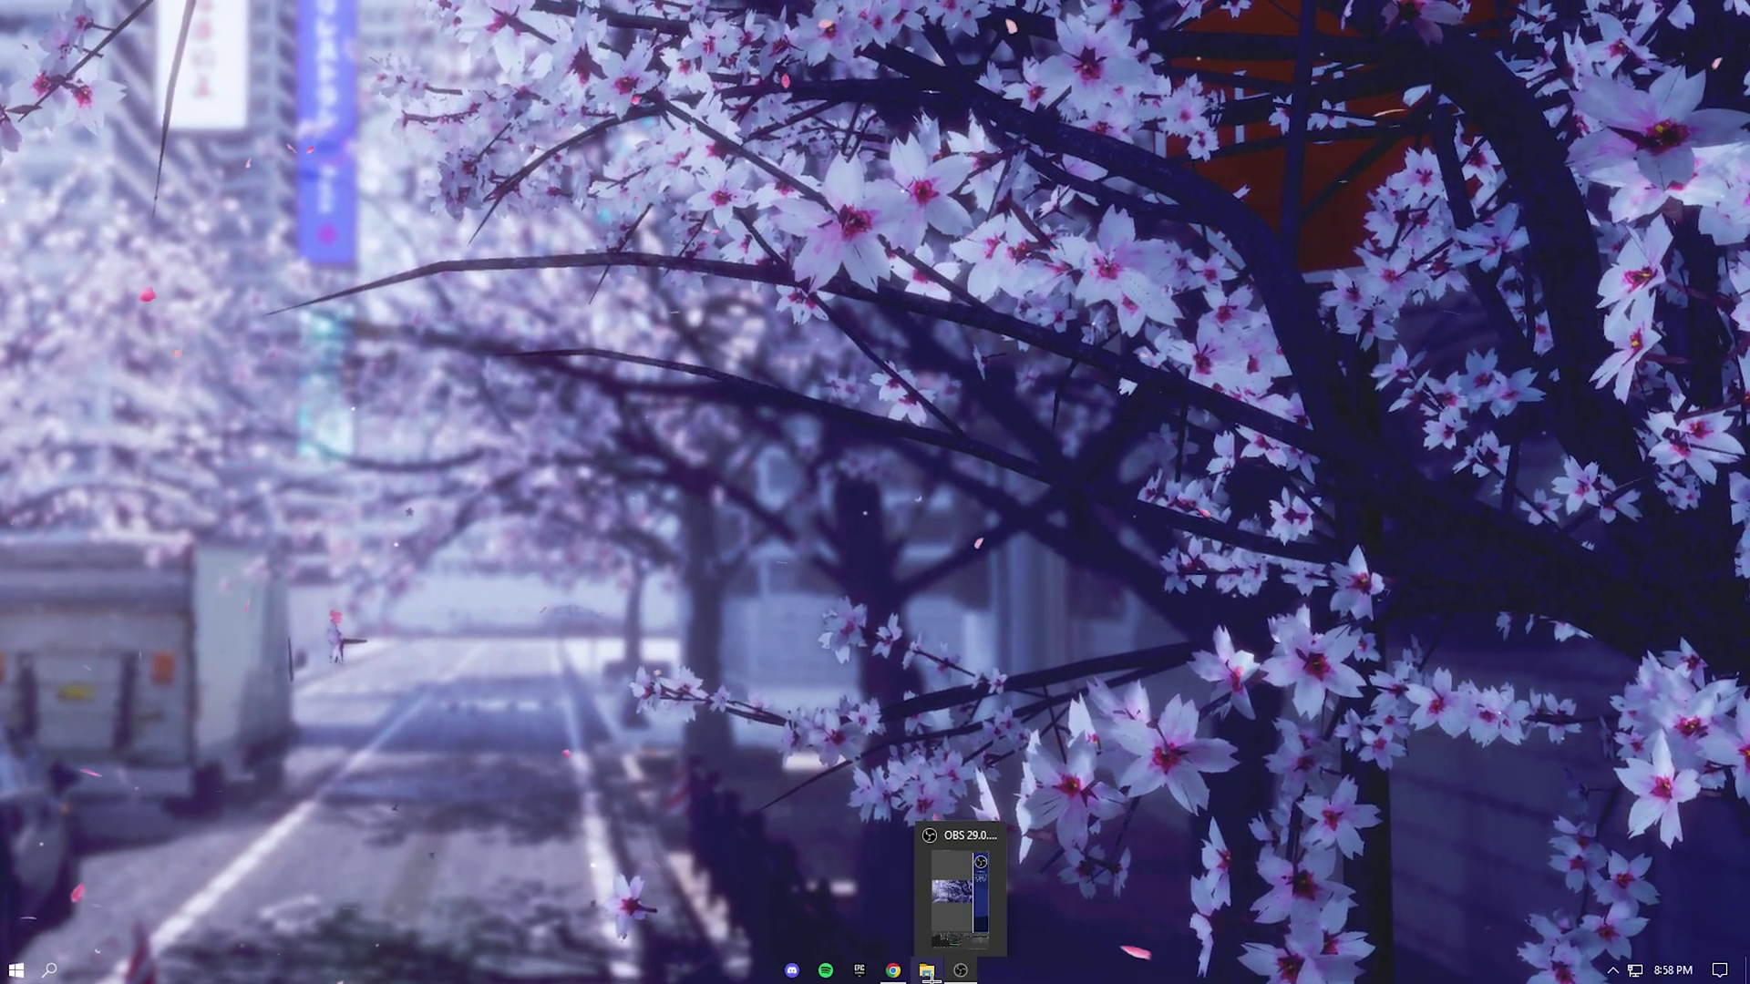
Step: Toggle 'Continue running background apps' in Chrome's System settings
{"action": "left_click", "coordinate": [894, 971]}
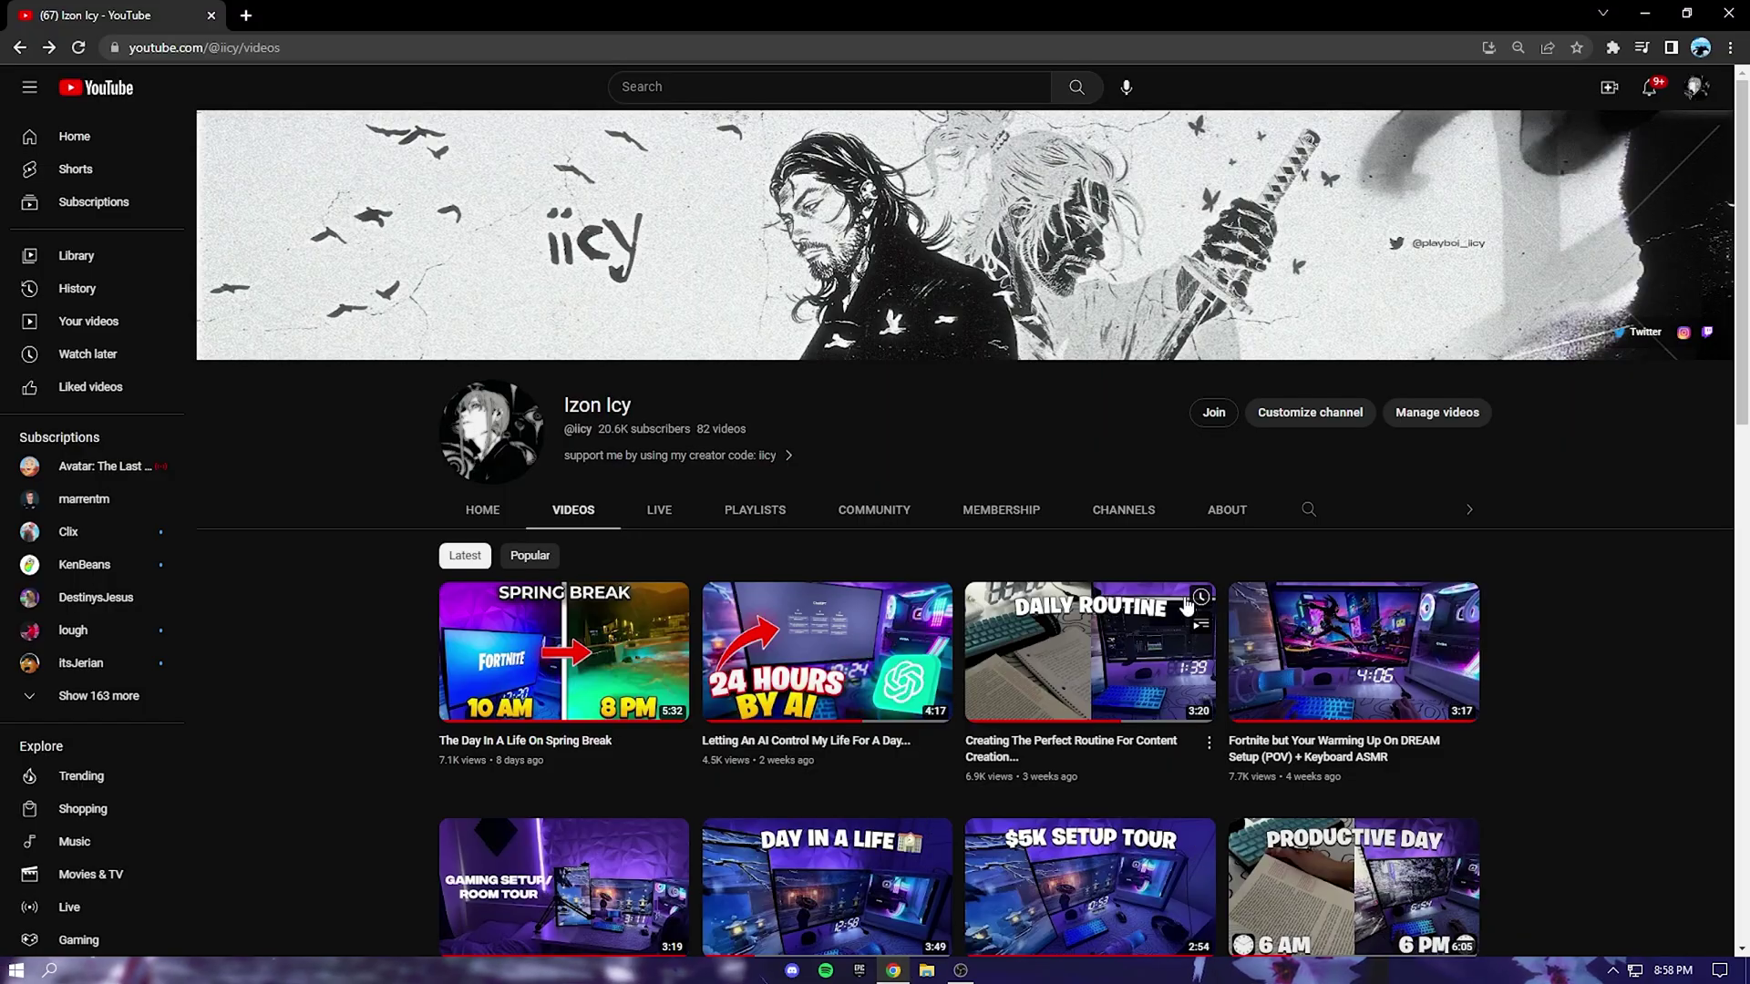
{"action": "left_click", "coordinate": [1730, 48]}
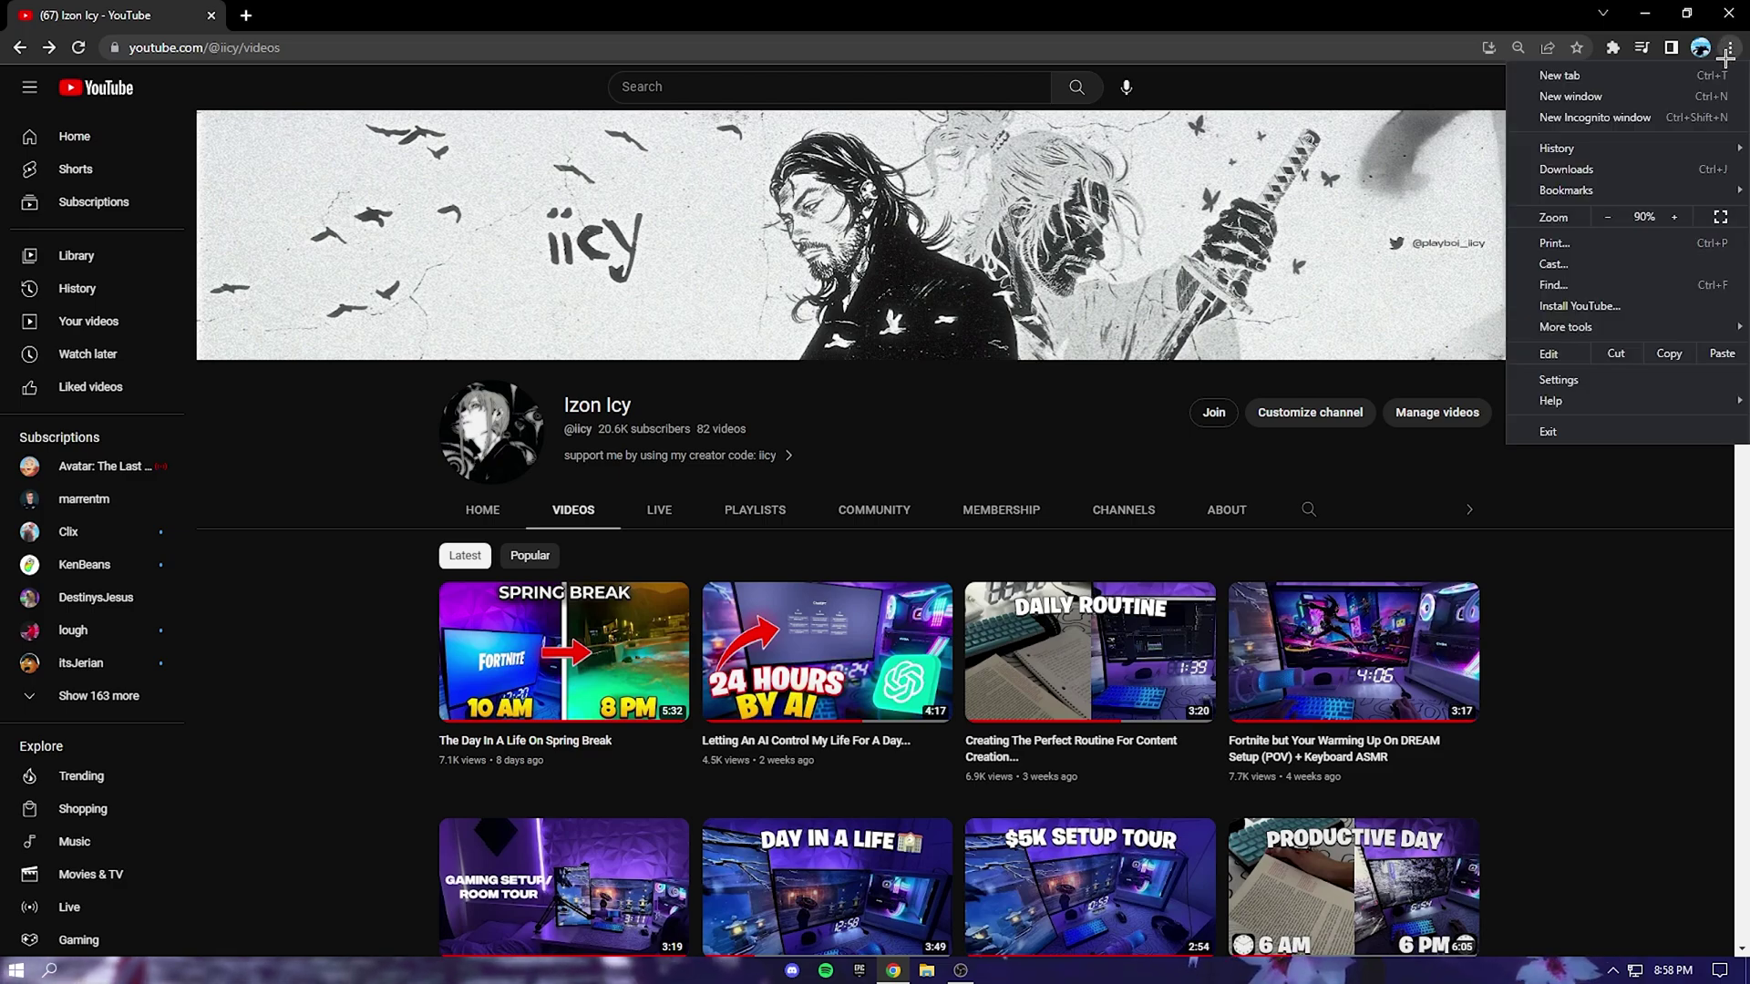
{"action": "left_click", "coordinate": [1559, 379]}
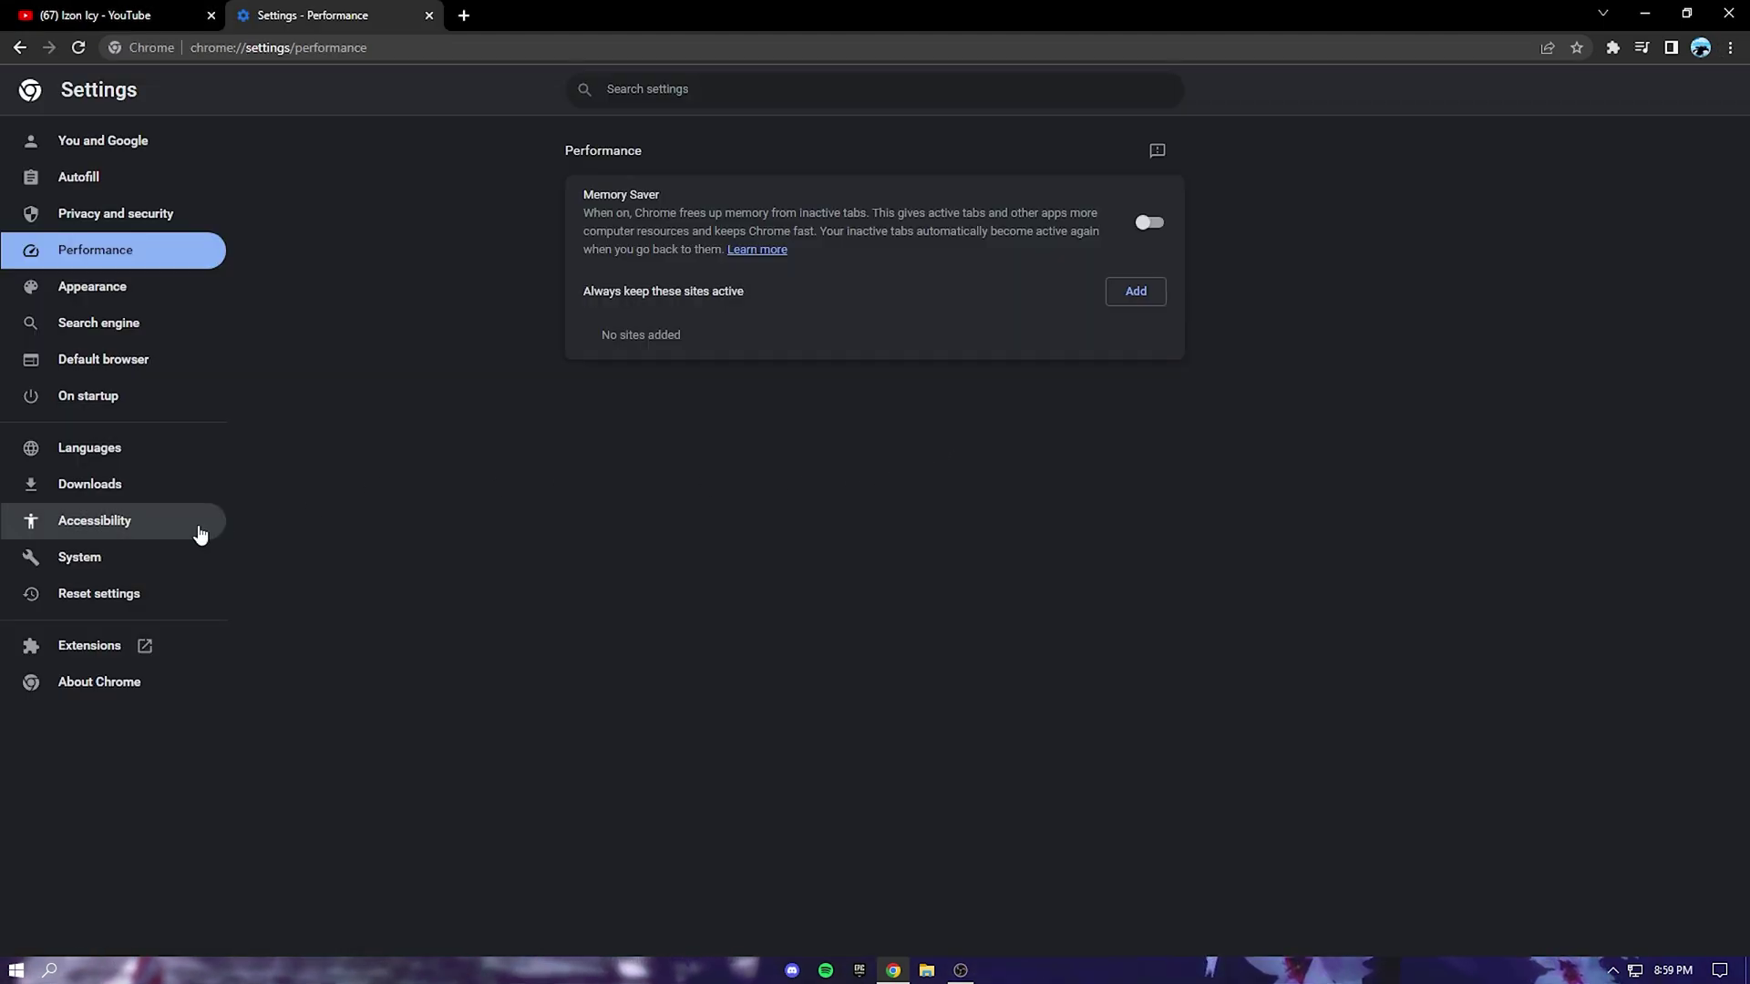
{"action": "left_click", "coordinate": [117, 560]}
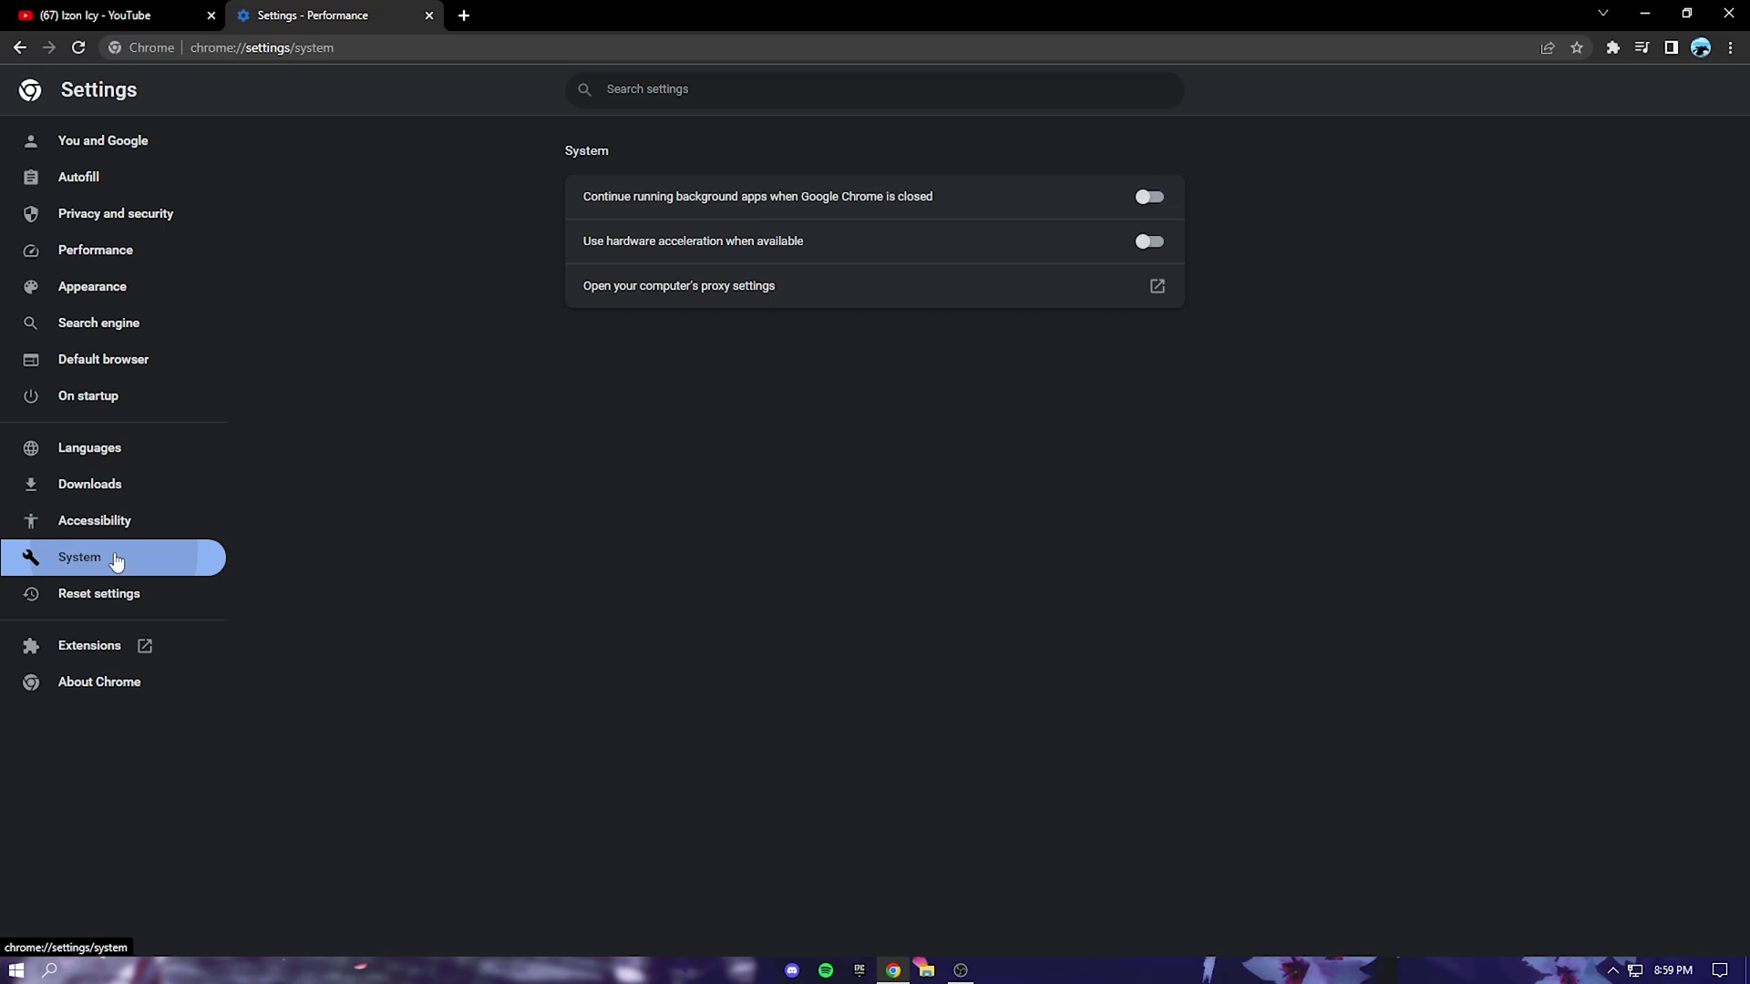
{"action": "left_click", "coordinate": [1149, 197]}
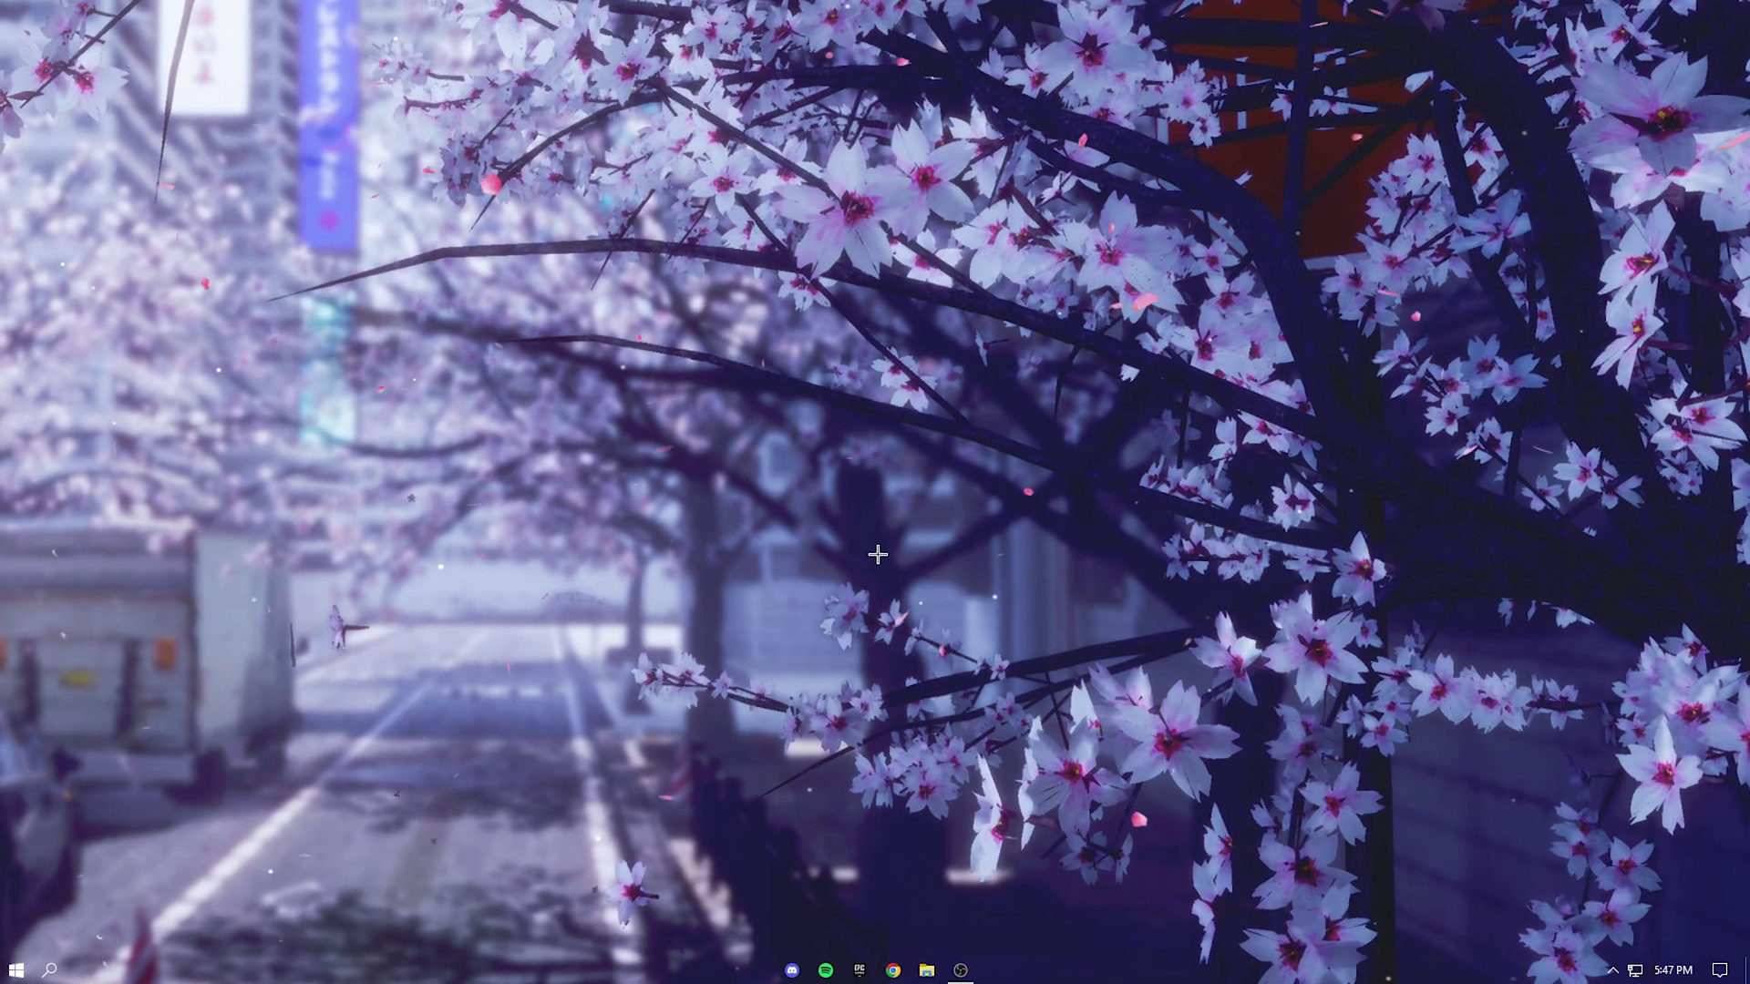
Step: Search for and launch the System Configuration app
{"action": "left_click", "coordinate": [45, 972]}
{"action": "type", "text": "syte"}
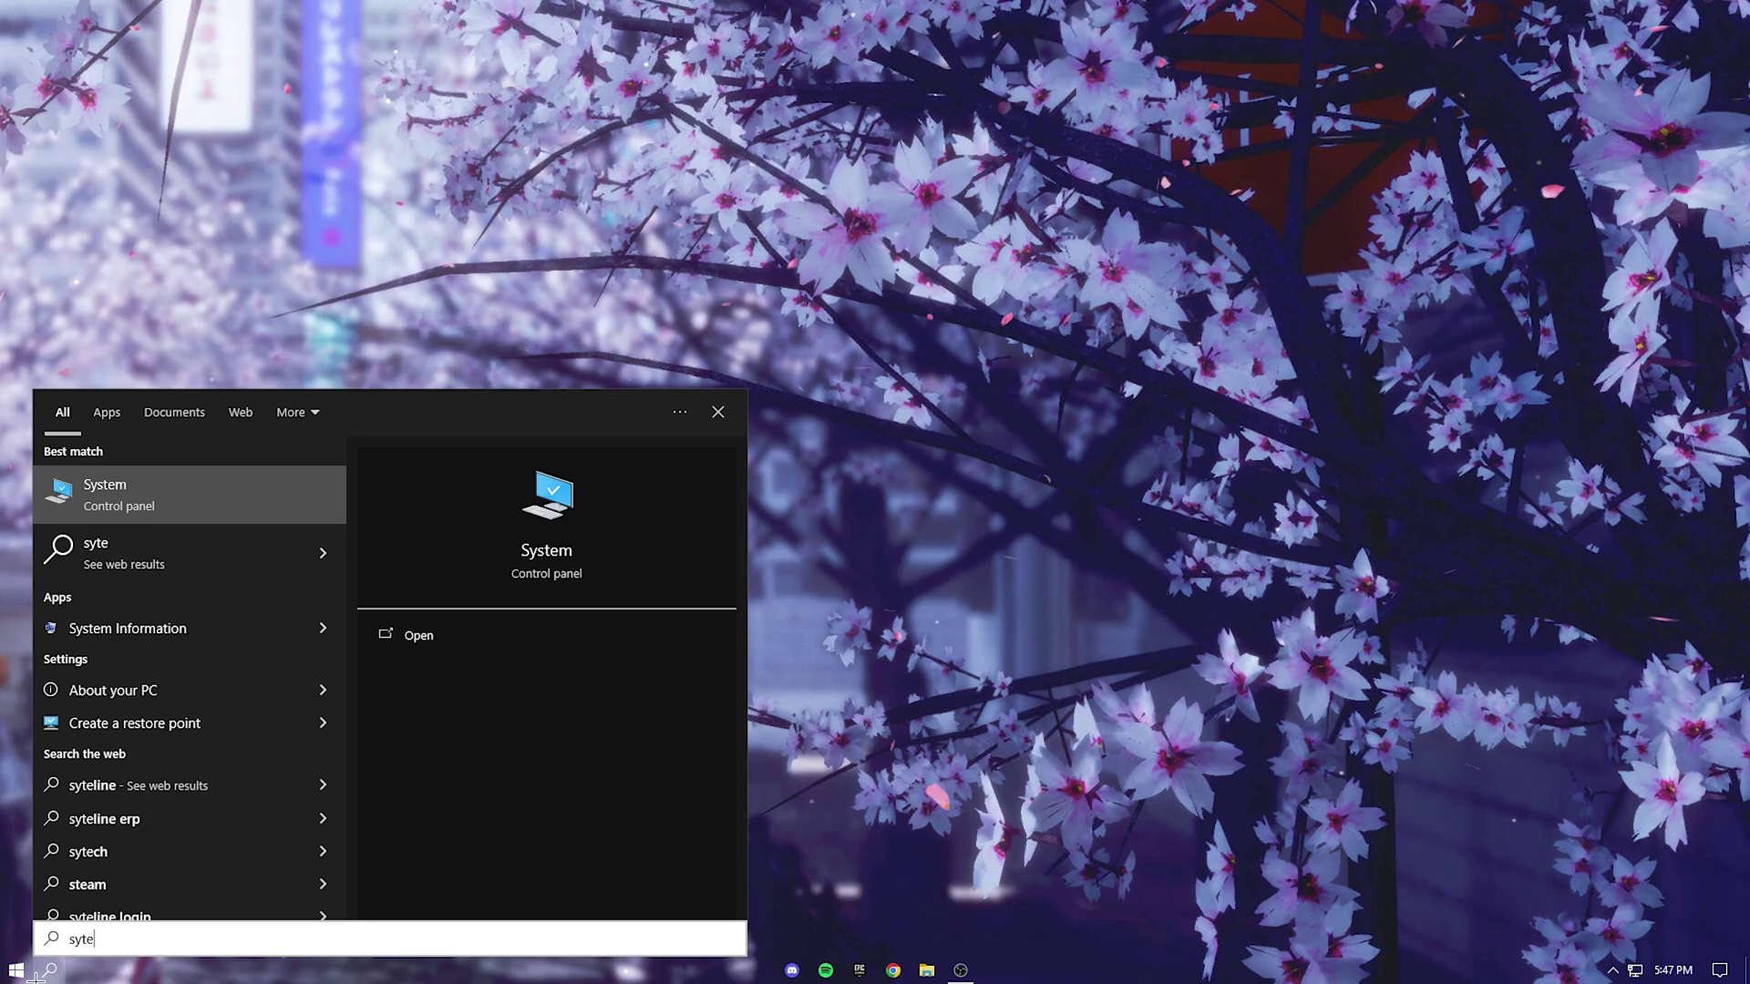
{"action": "type", "text": "m con"}
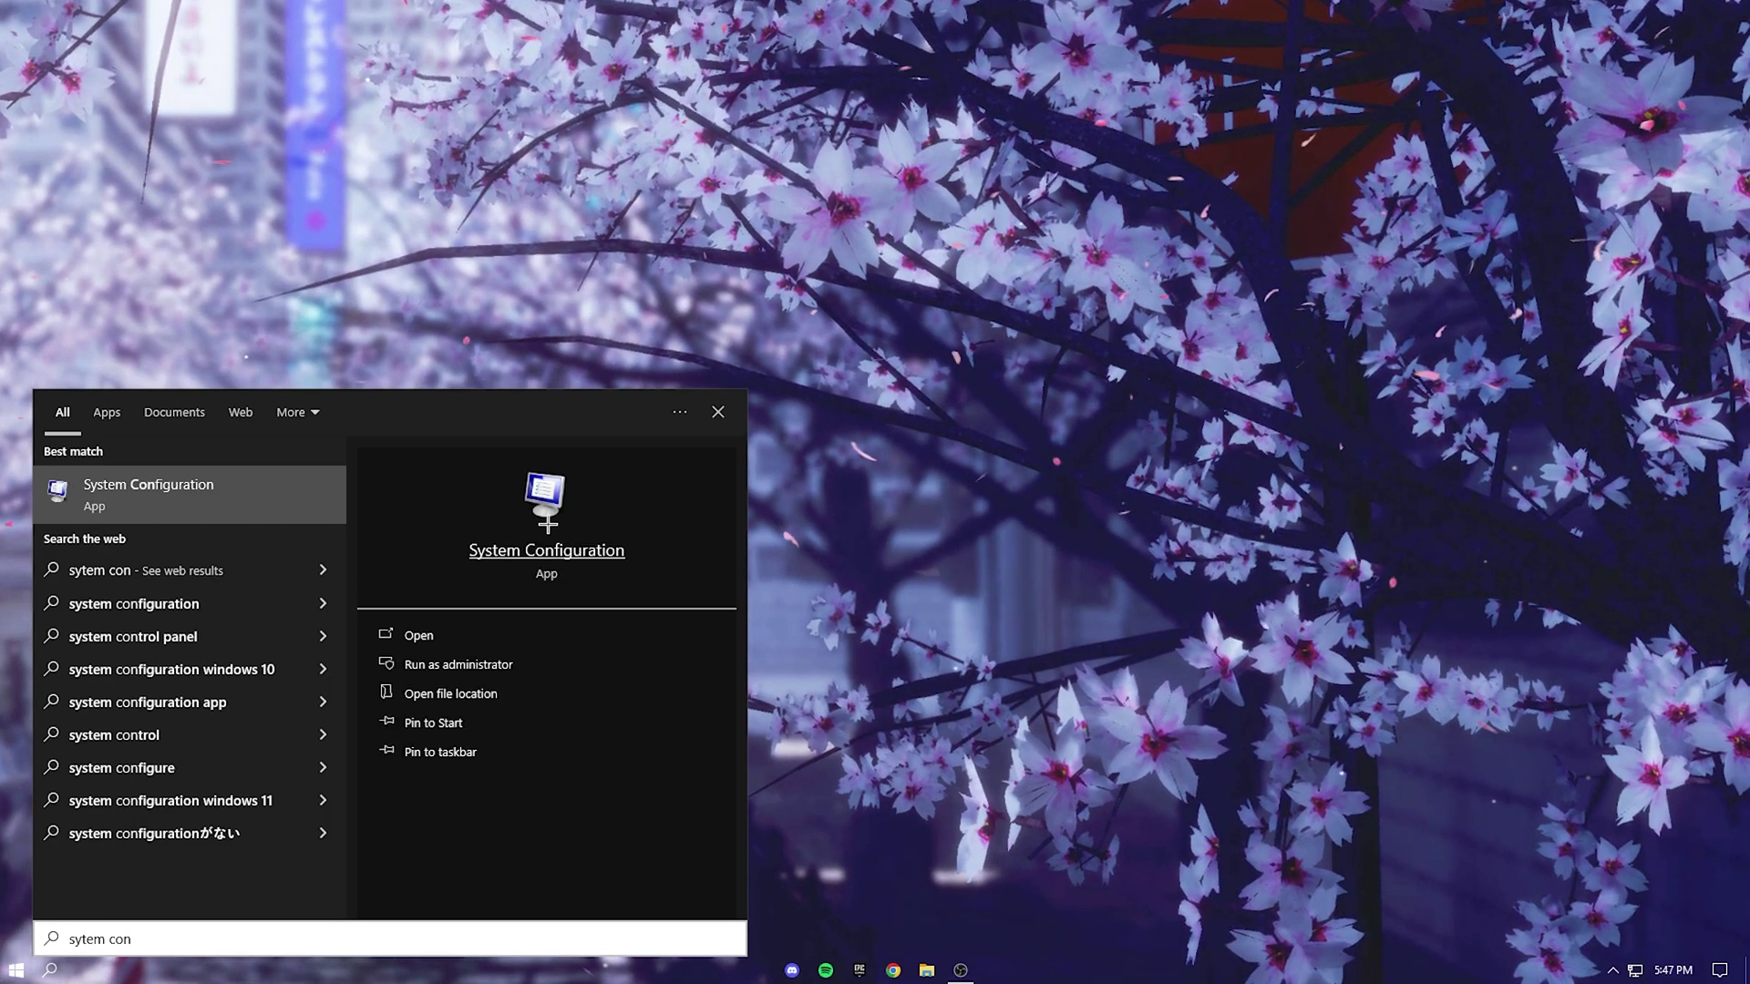
{"action": "left_click", "coordinate": [547, 524]}
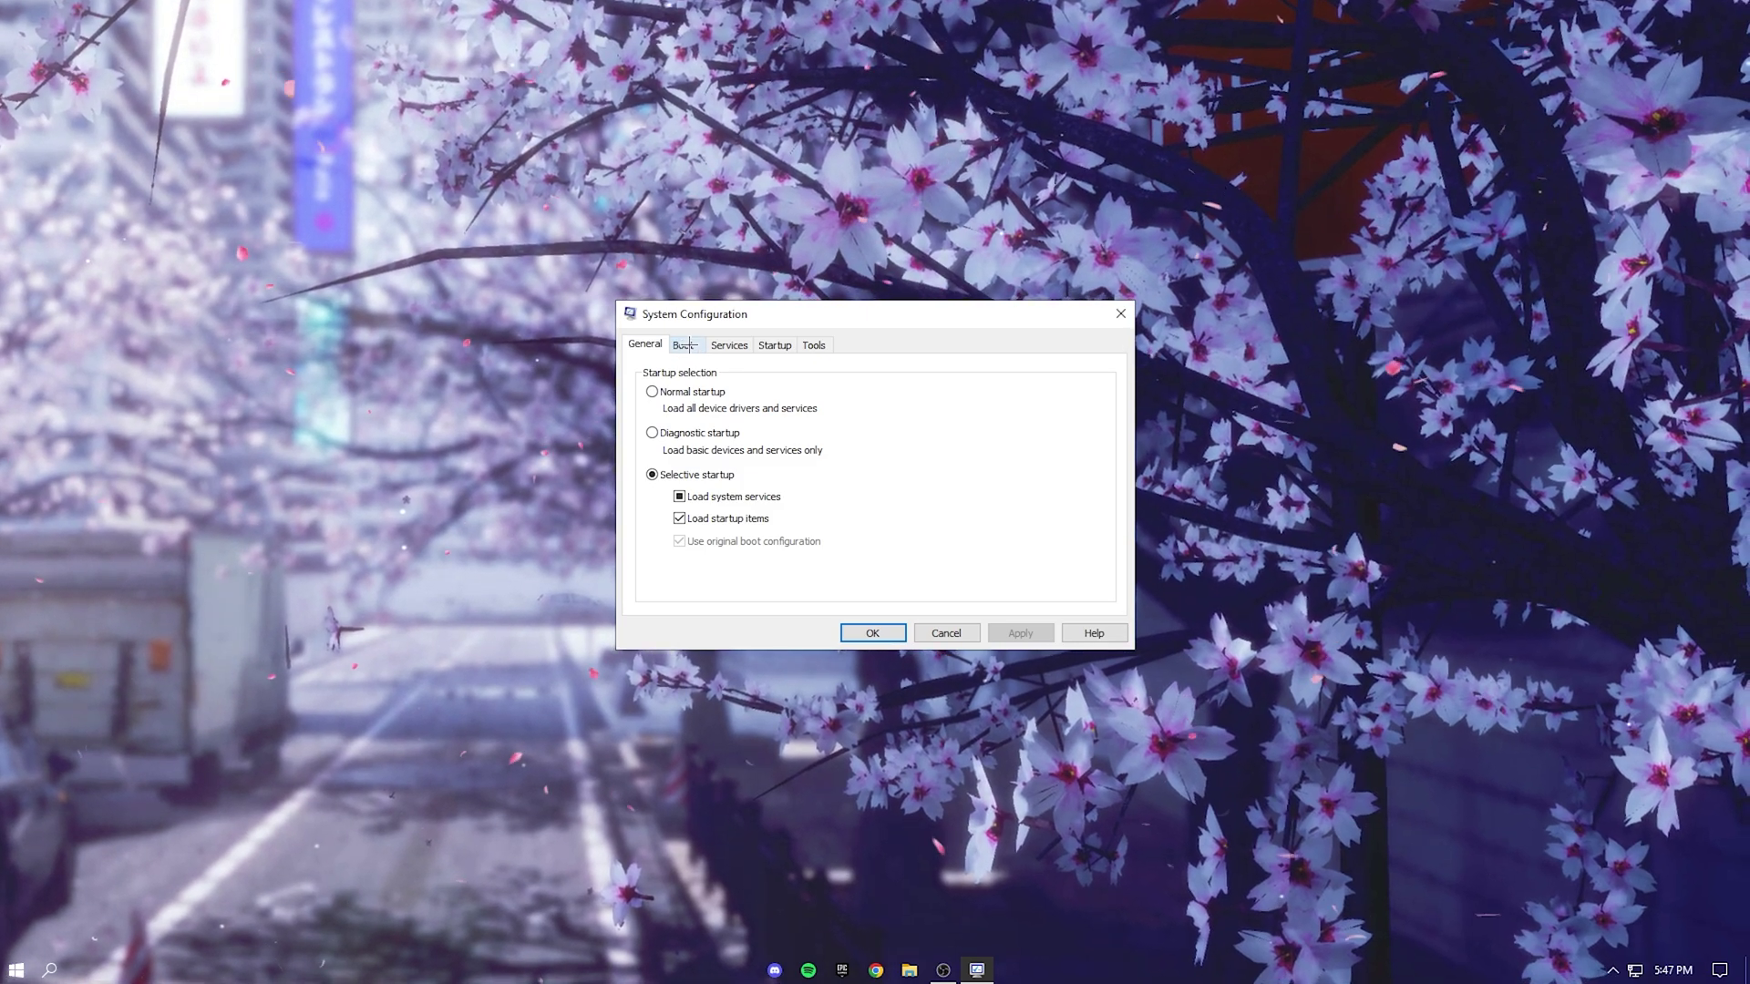
Step: Enable Number of processors in the Windows 10 boot entry's advanced options and open the count list
{"action": "left_click", "coordinate": [684, 345]}
{"action": "left_click", "coordinate": [700, 390]}
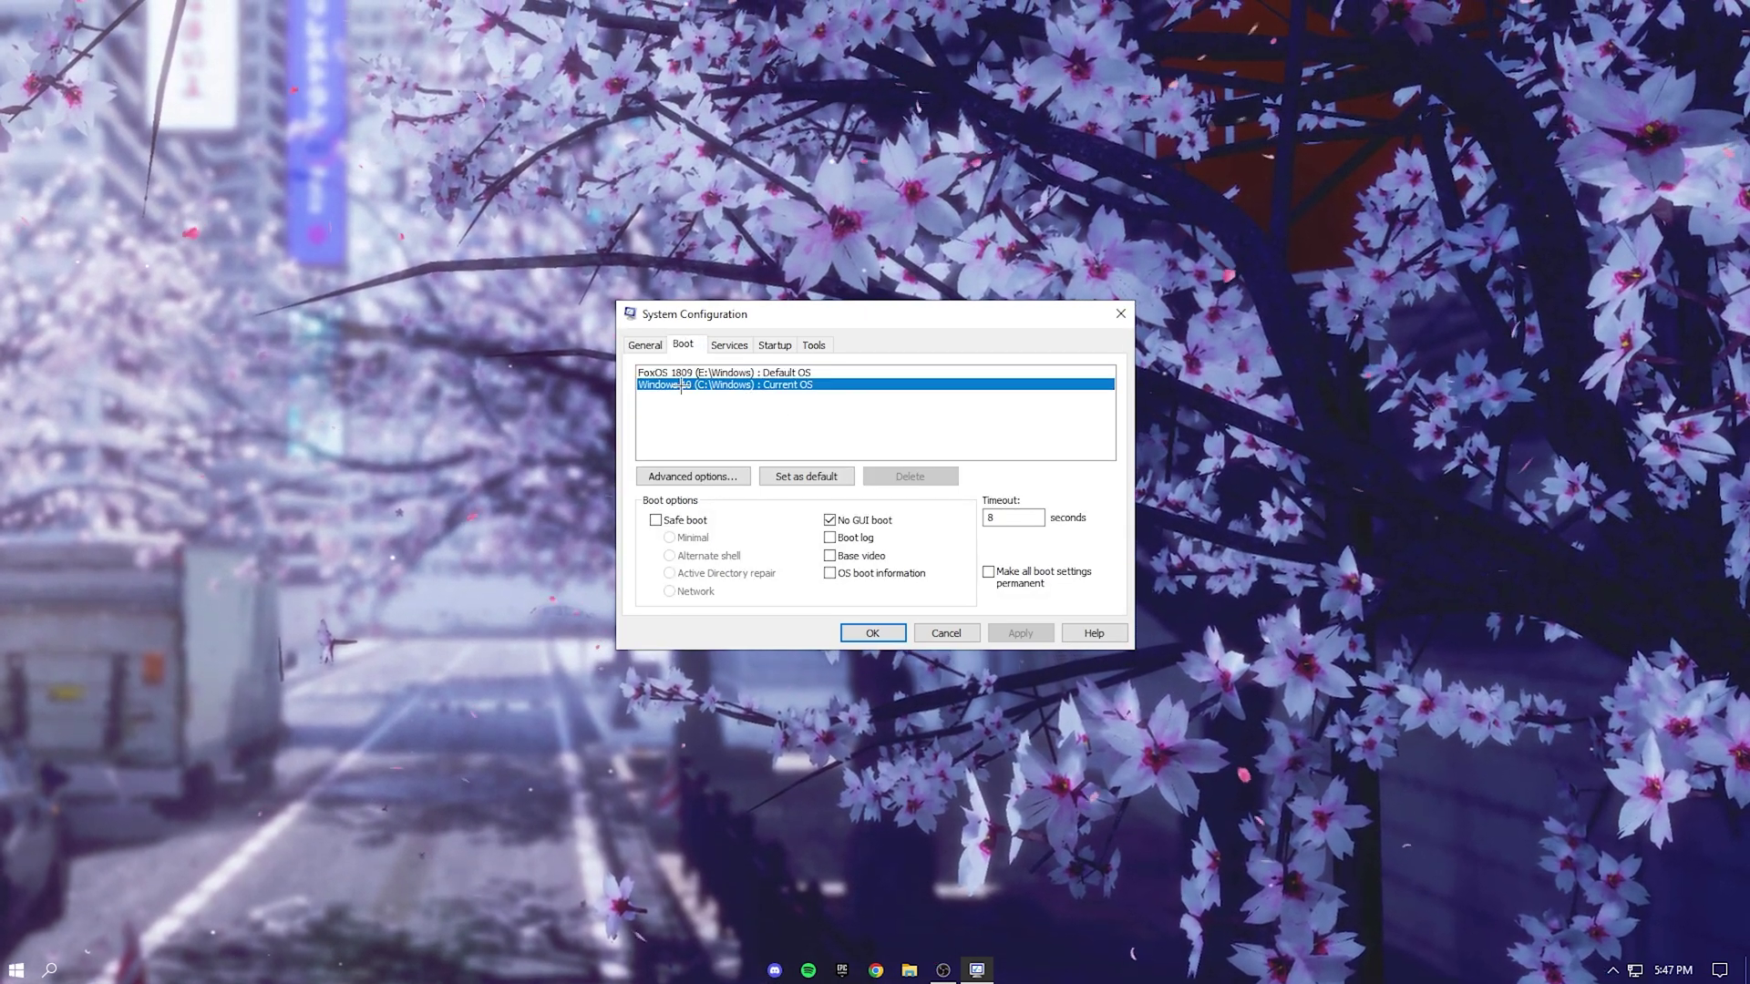
{"action": "left_click", "coordinate": [702, 476]}
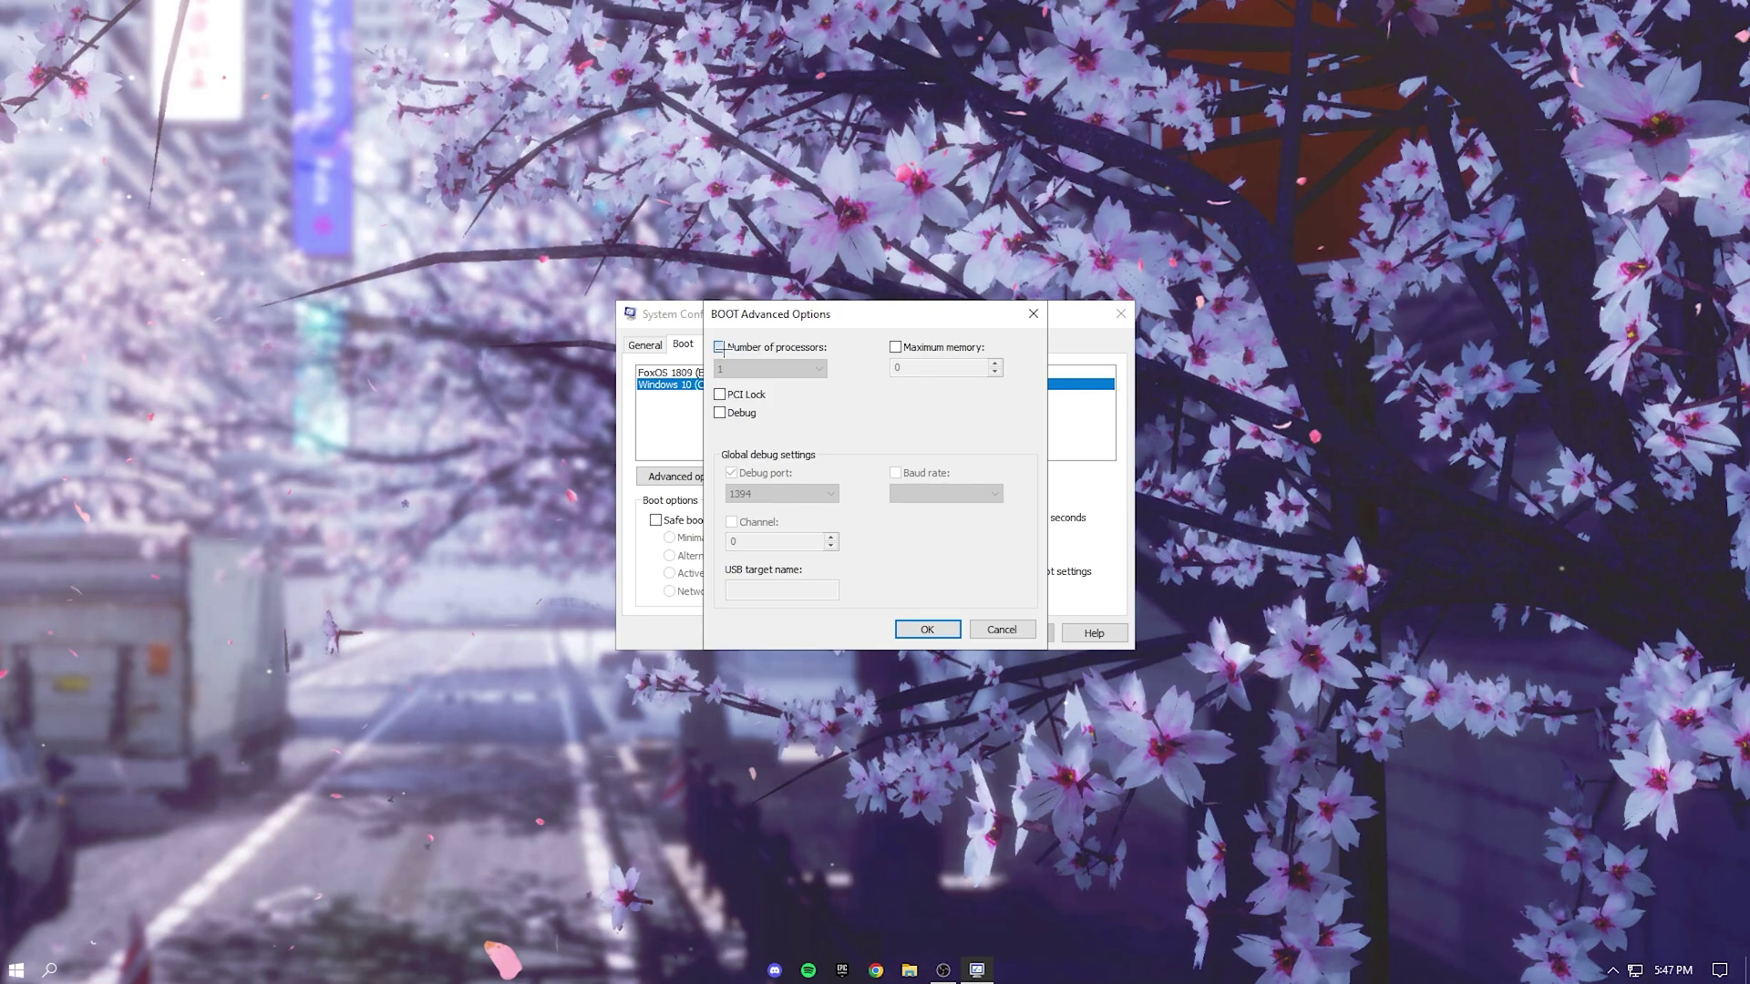
{"action": "left_click", "coordinate": [720, 348]}
{"action": "left_click", "coordinate": [750, 368]}
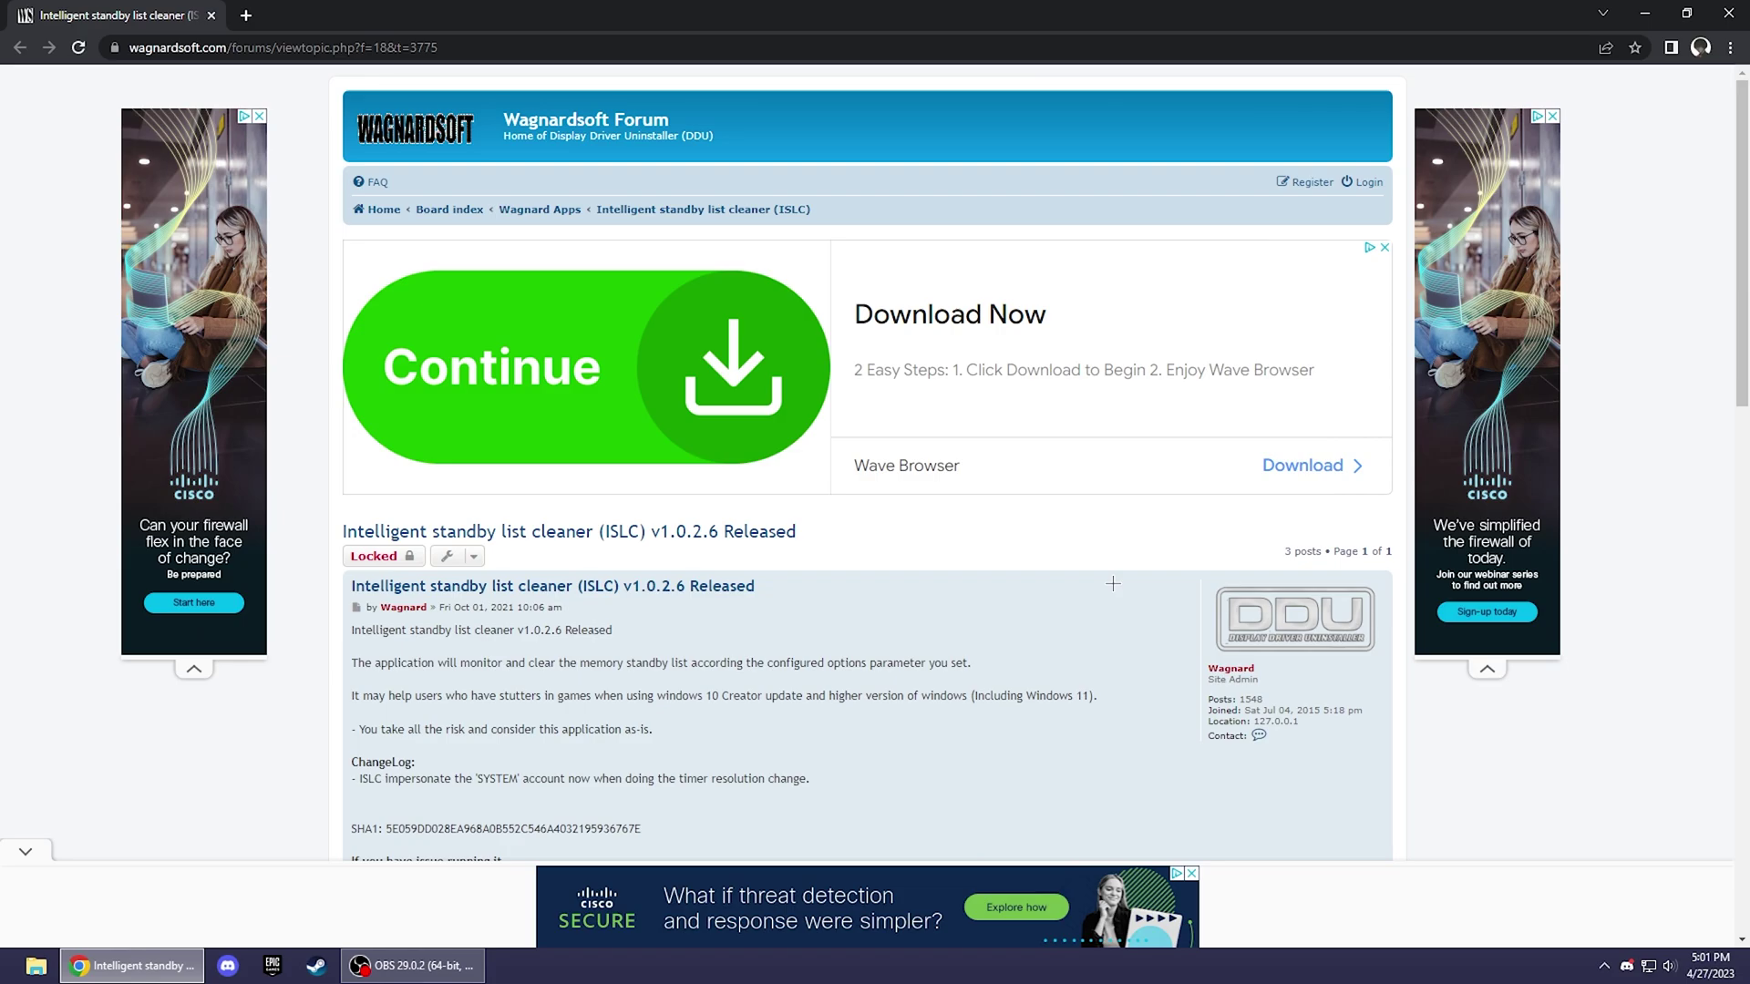
Step: Scroll the Wagnardsoft ISLC v1.0.2.6 release post down toward its download link
{"action": "scroll", "coordinate": [1094, 579], "scroll_direction": "down", "scroll_amount": 7}
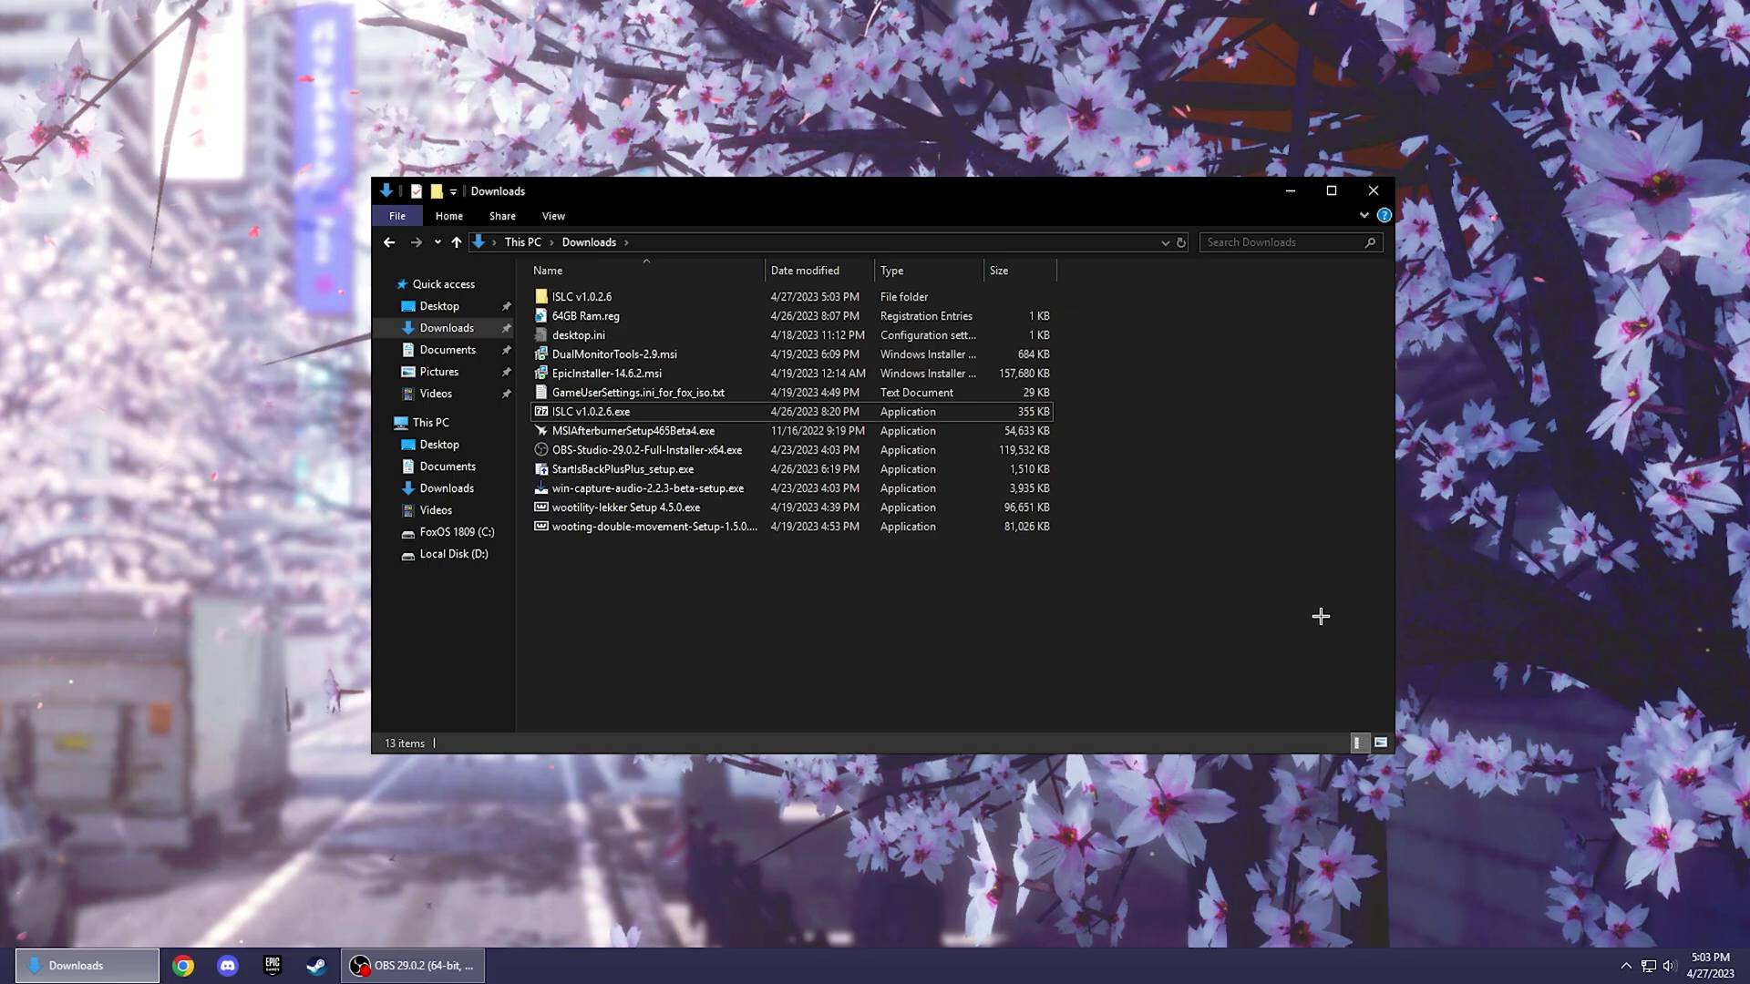
Step: Skip the 7-Zip extraction, open the ISLC v1.0.2.6 folder and launch Intelligent standby list cleaner ISLC.exe
{"action": "left_click", "coordinate": [660, 411]}
{"action": "double_click", "coordinate": [660, 411]}
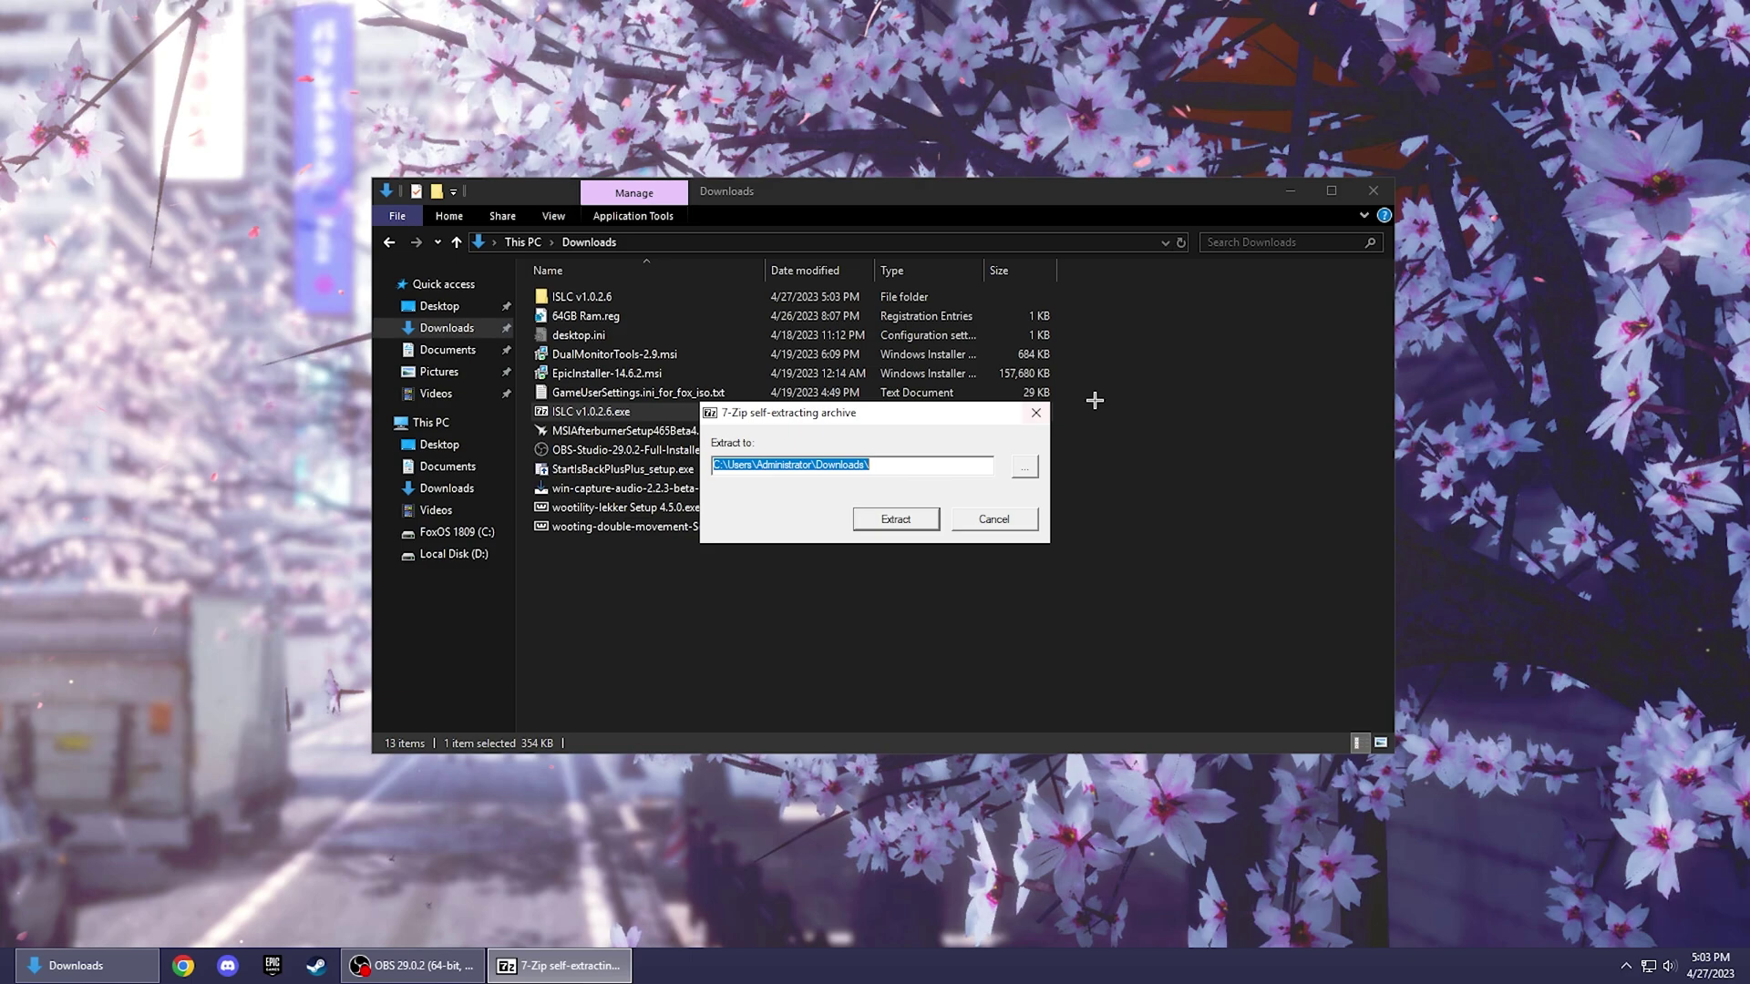
{"action": "left_click", "coordinate": [1036, 415]}
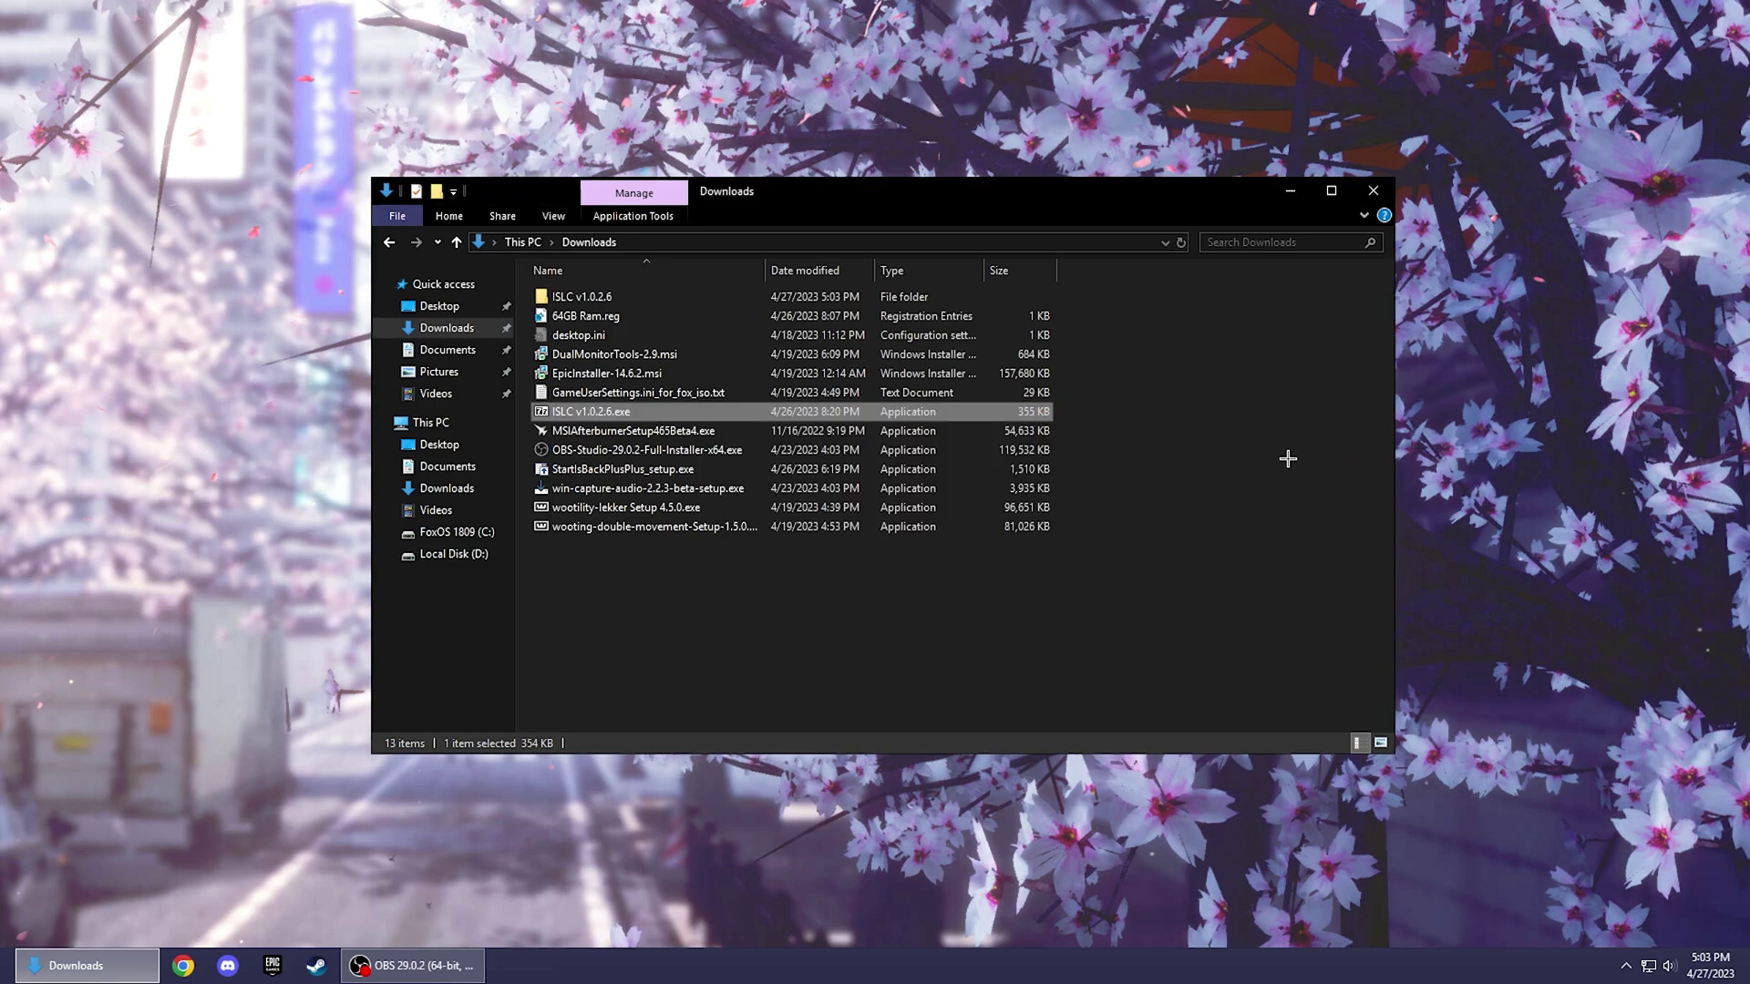
{"action": "double_click", "coordinate": [666, 297]}
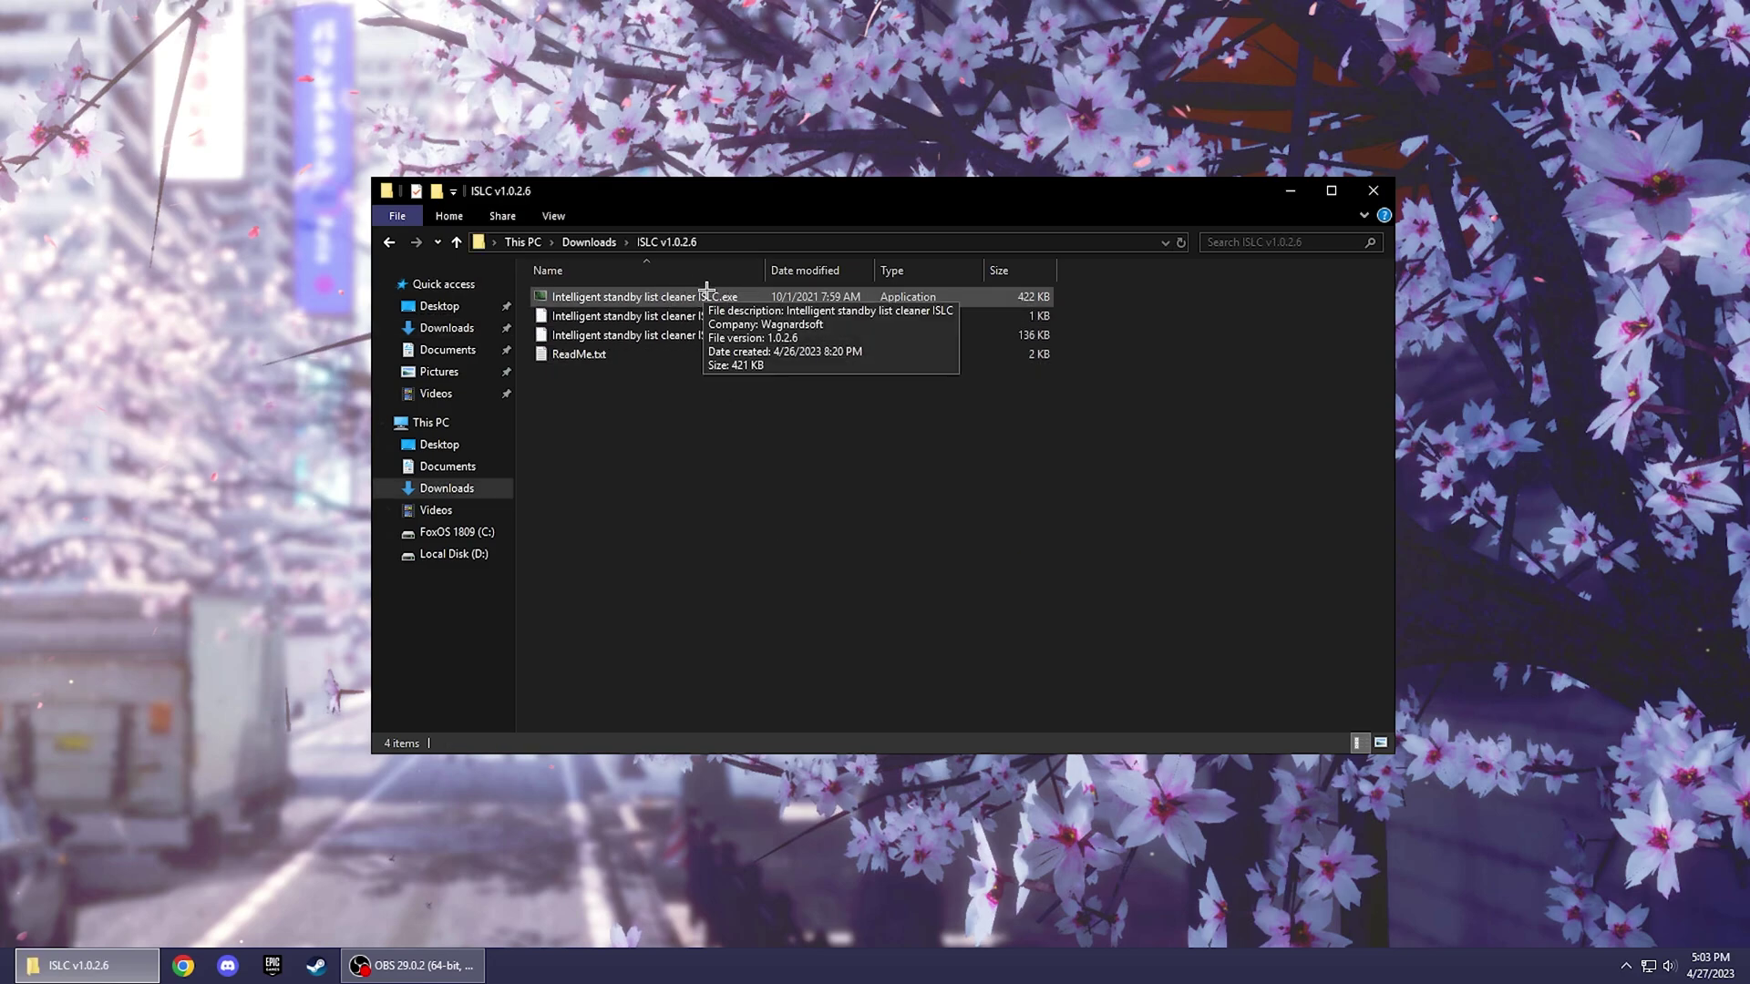
{"action": "double_click", "coordinate": [712, 293]}
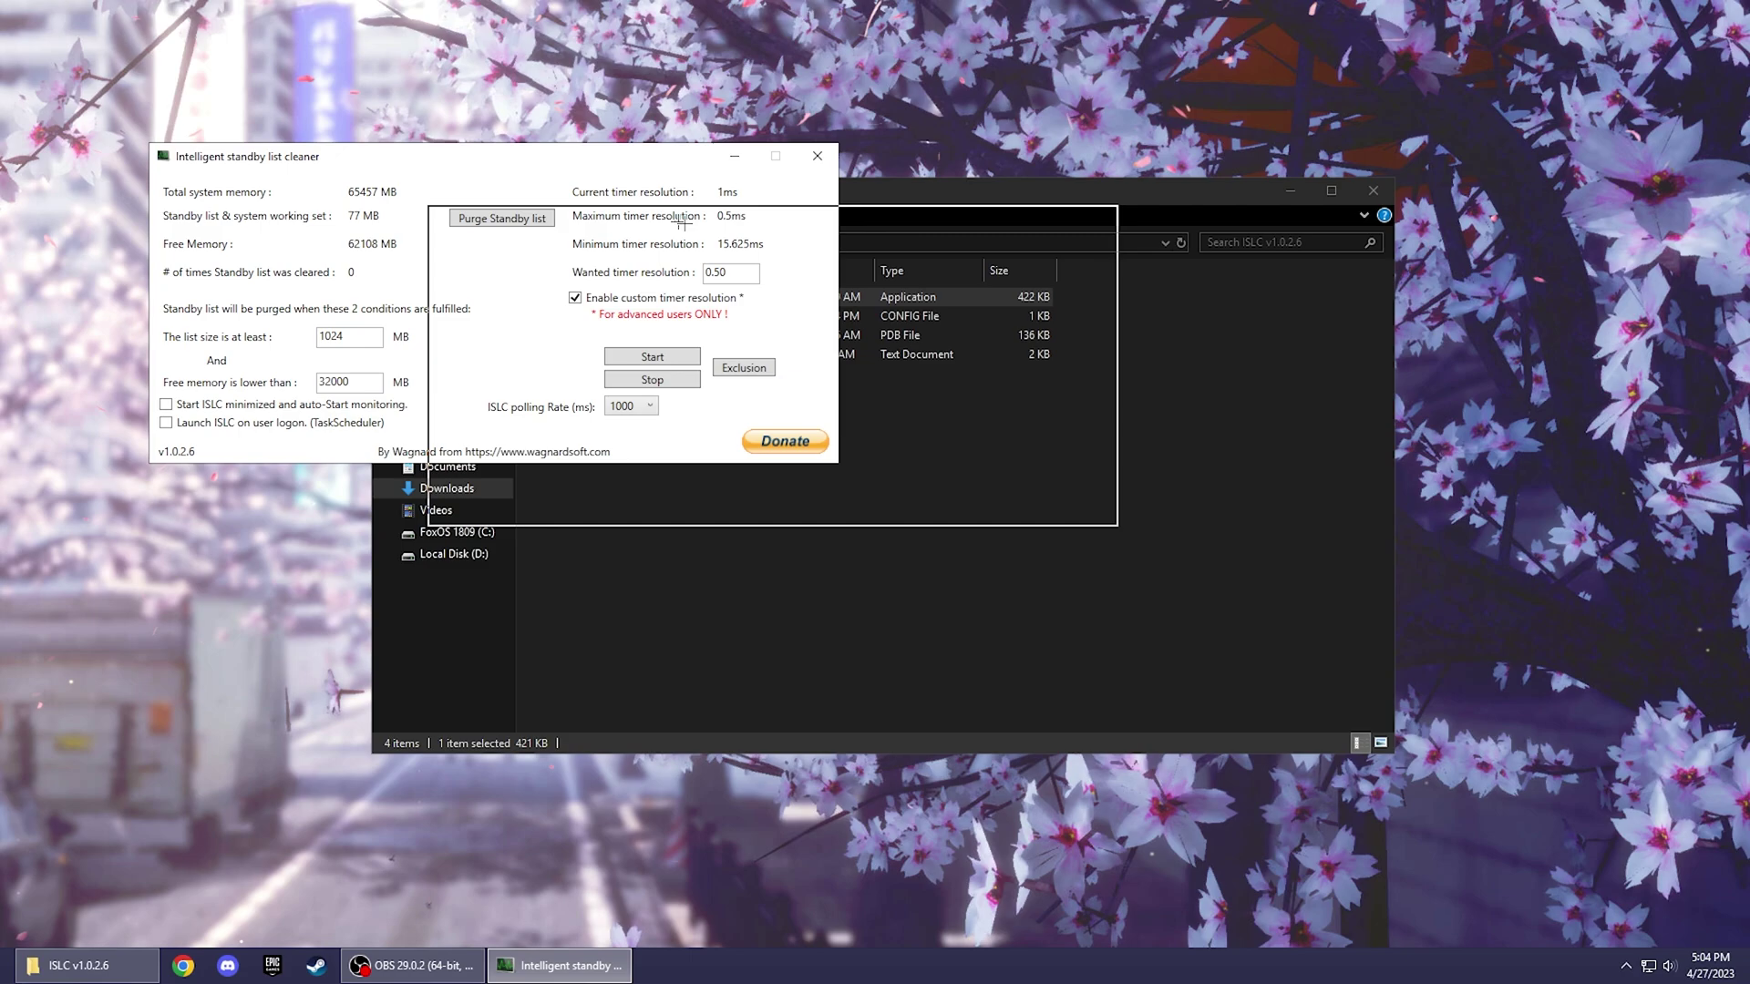
Step: Center the cleaner window and check the 1024 list size and 32000 free memory values
{"action": "left_click_drag", "start_coordinate": [399, 159], "coordinate": [866, 303]}
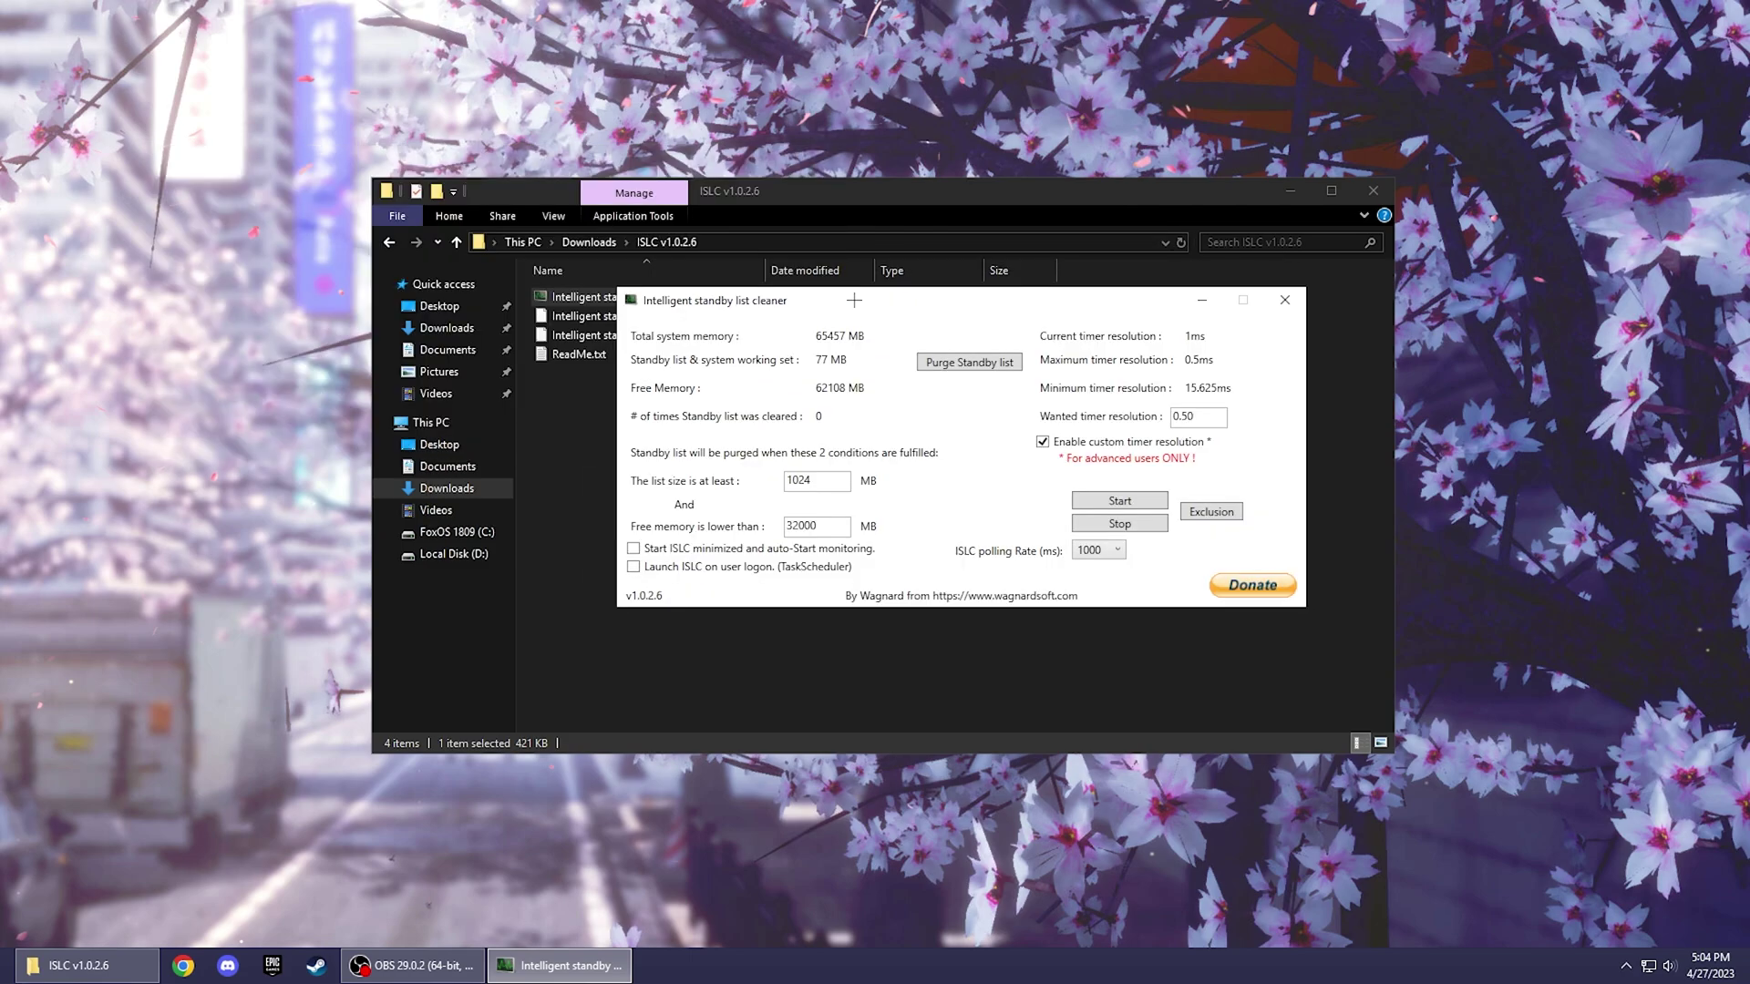
{"action": "double_click", "coordinate": [820, 484]}
{"action": "left_click_drag", "start_coordinate": [825, 529], "coordinate": [762, 526]}
{"action": "left_click", "coordinate": [834, 526]}
{"action": "left_click_drag", "start_coordinate": [818, 526], "coordinate": [777, 526]}
Step: Purge the standby list, start monitoring at 0.5 ms timer resolution, then minimize ISLC and close Explorer
{"action": "left_click", "coordinate": [986, 363]}
{"action": "left_click", "coordinate": [1138, 499]}
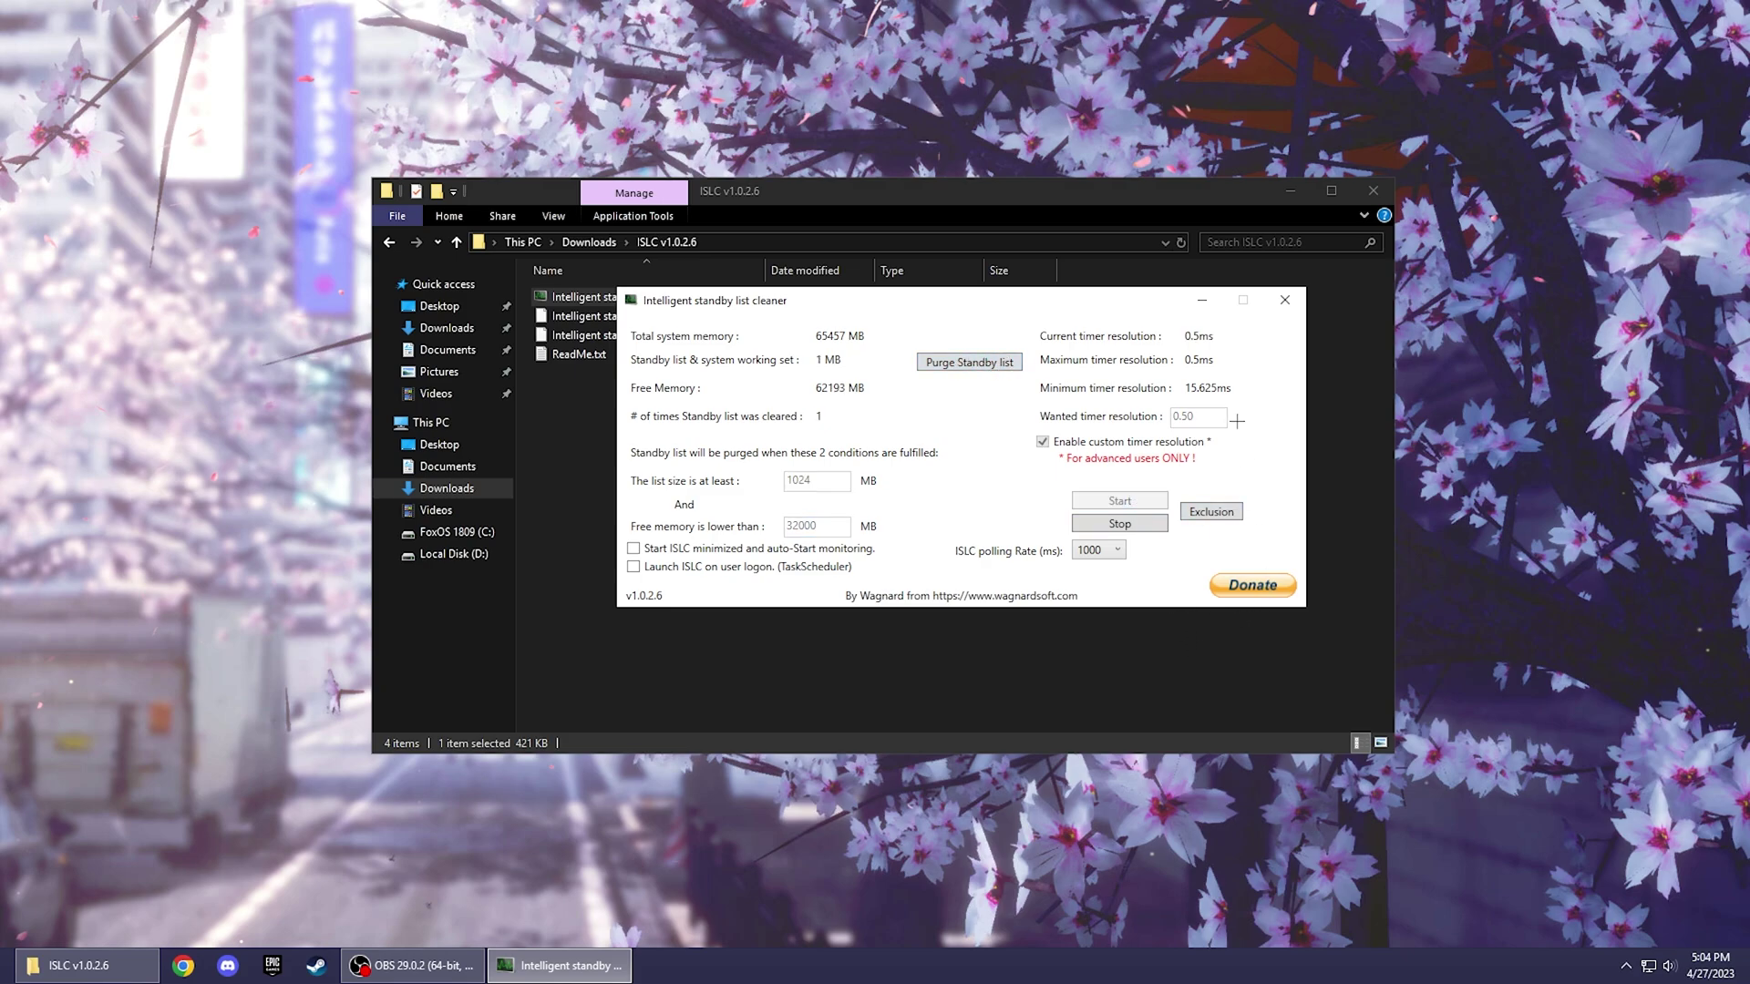
{"action": "left_click", "coordinate": [1202, 300]}
{"action": "left_click", "coordinate": [1380, 192]}
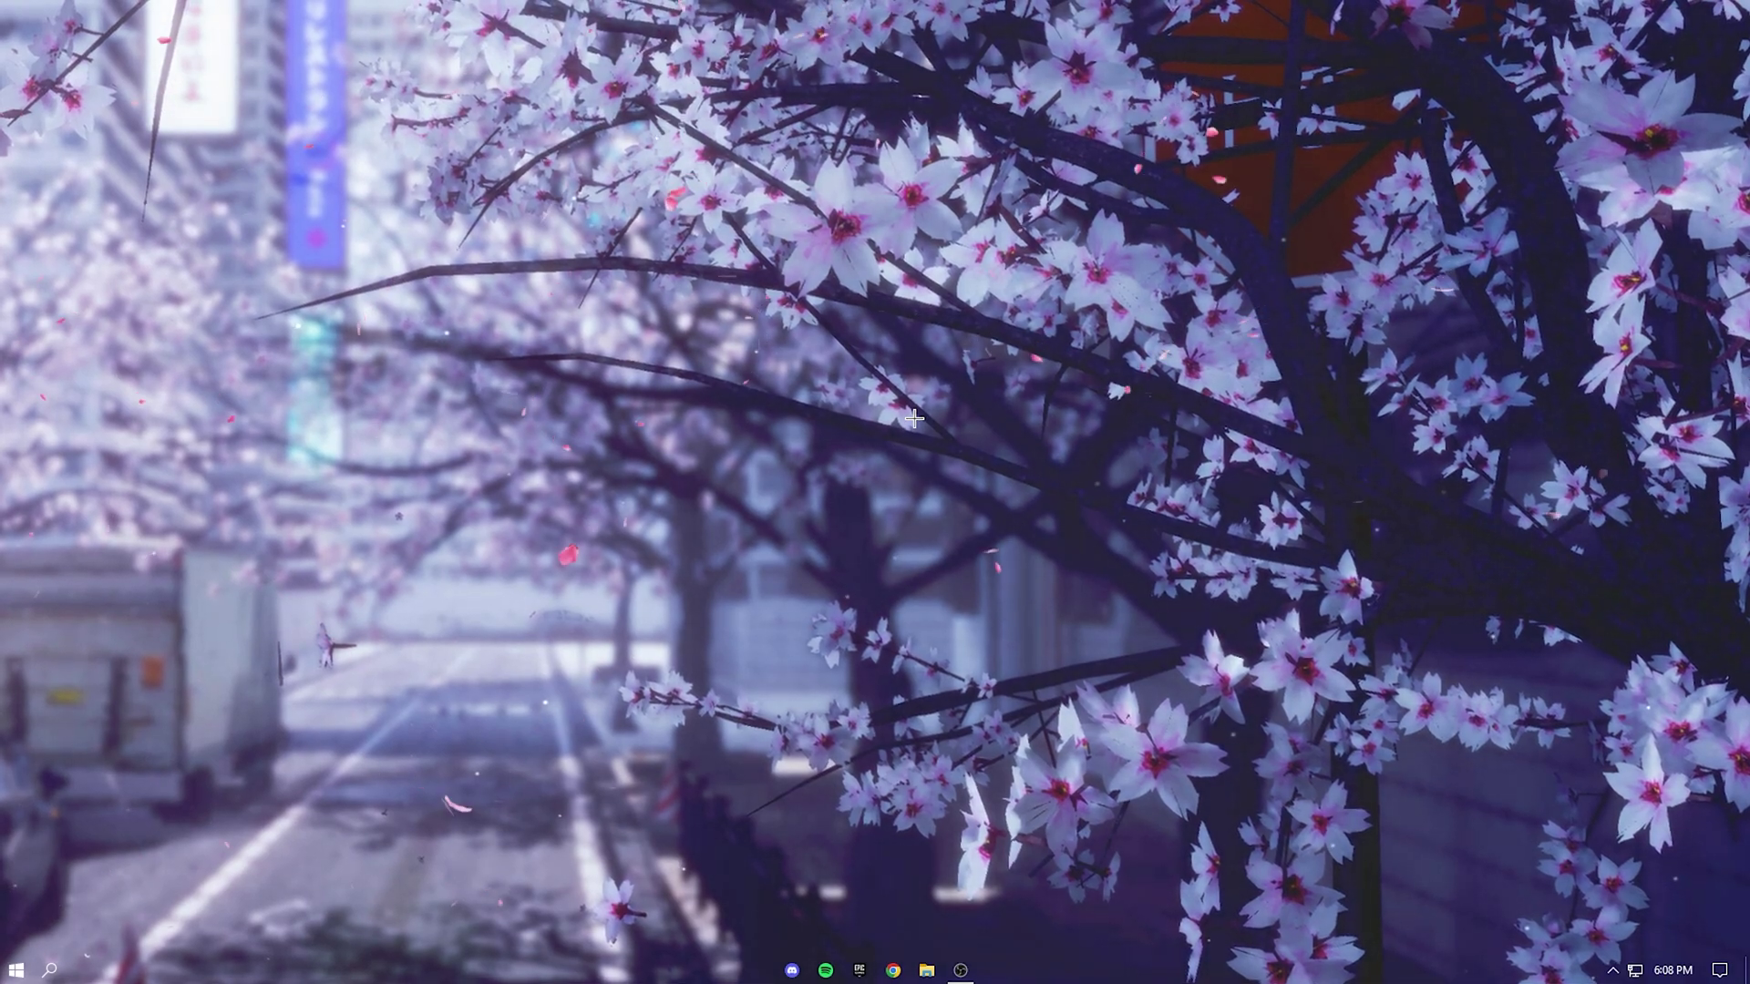
Step: Bring up the GeForce Experience overlay with Alt+Z and show its Performance panel
{"action": "key", "text": "alt+z"}
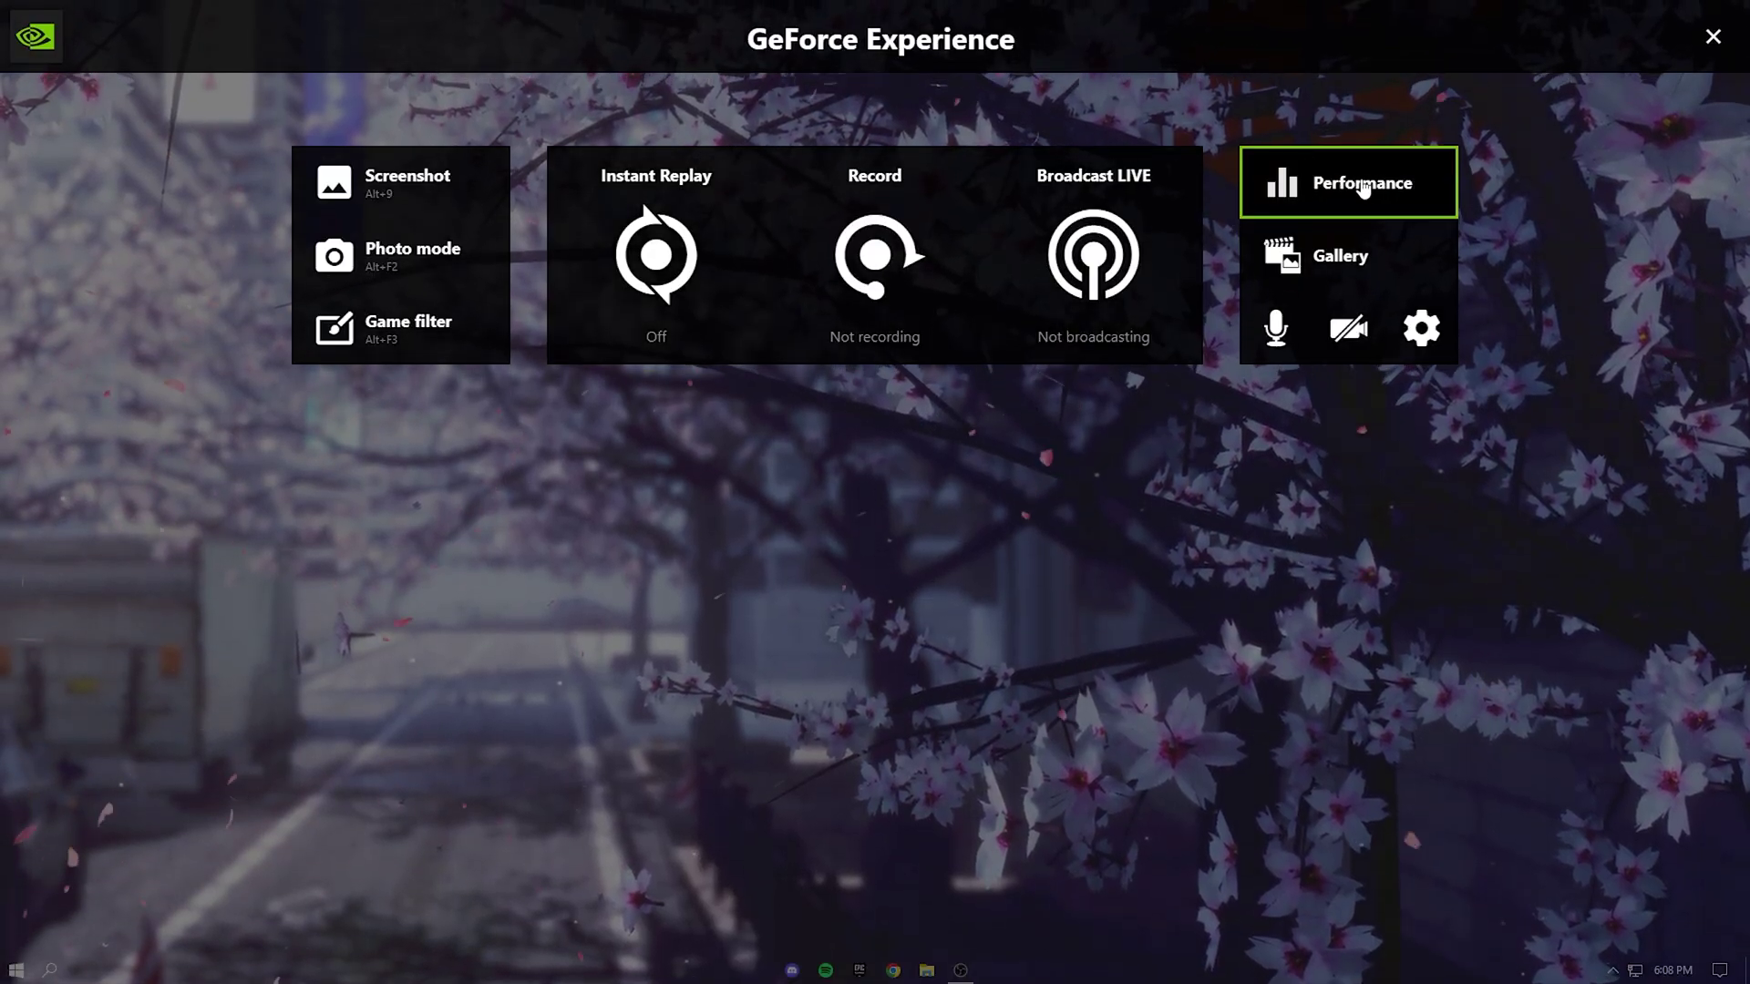
{"action": "left_click", "coordinate": [1344, 194]}
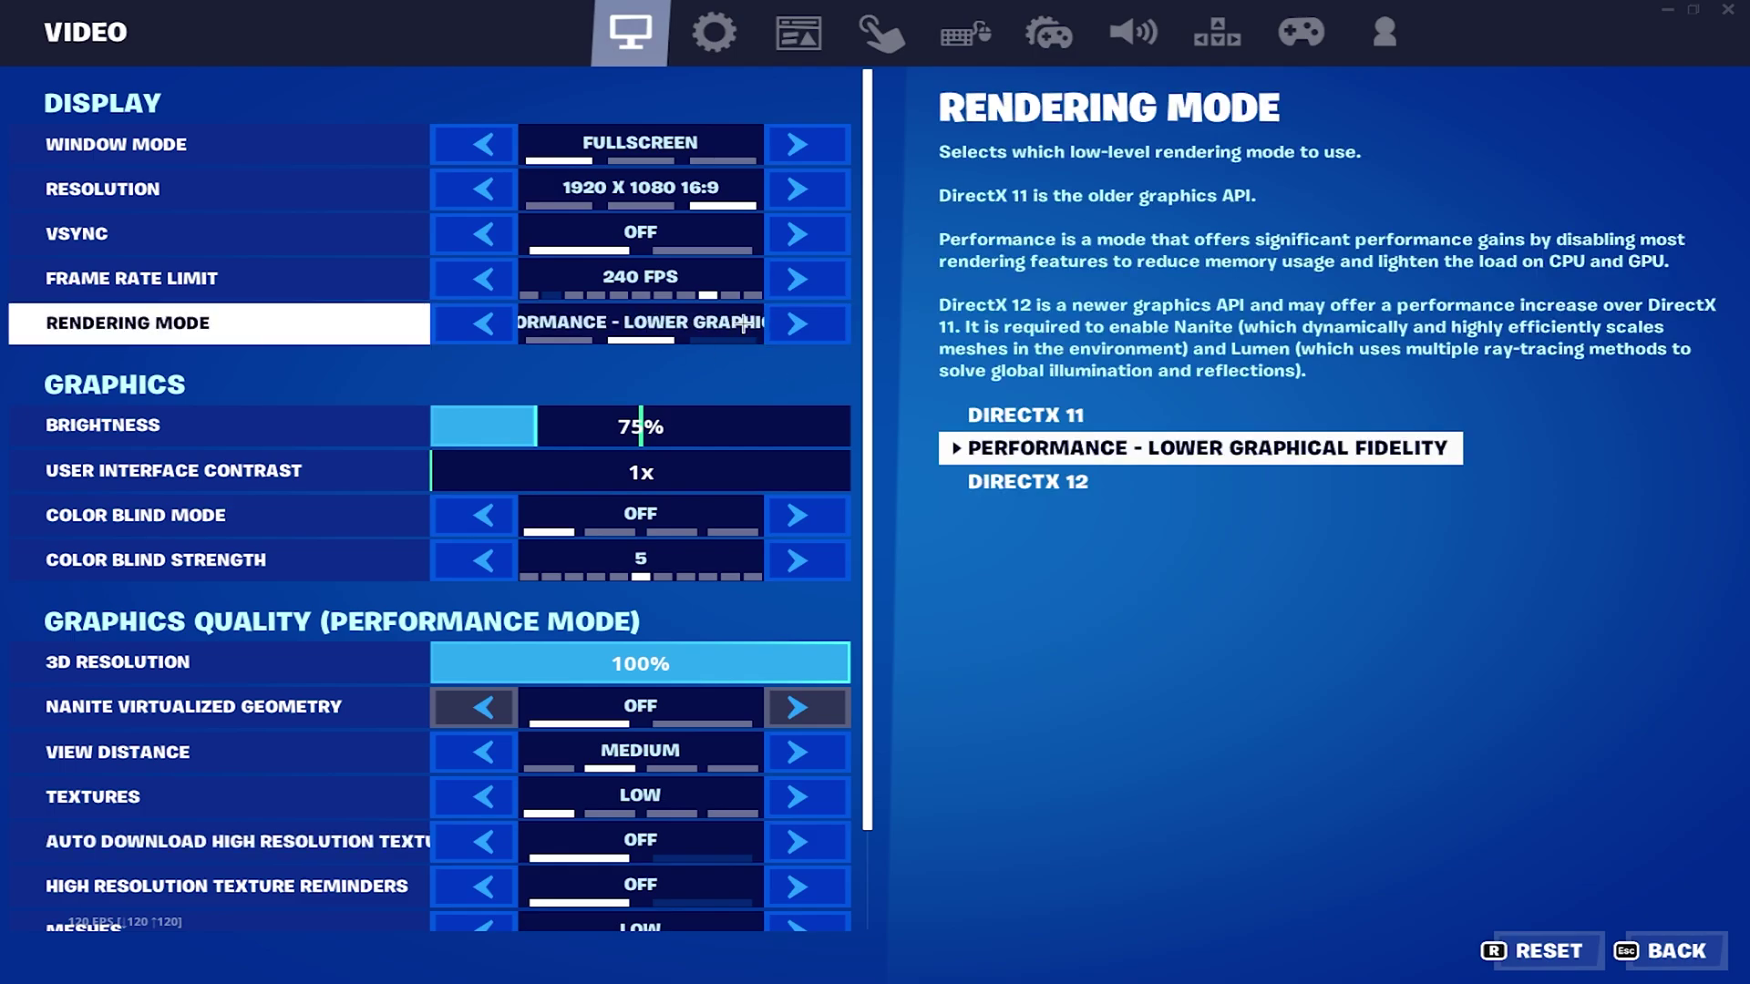
Step: Scroll down through Fortnite's Video settings to review the remaining options
{"action": "scroll", "coordinate": [191, 568], "scroll_direction": "down", "scroll_amount": 1}
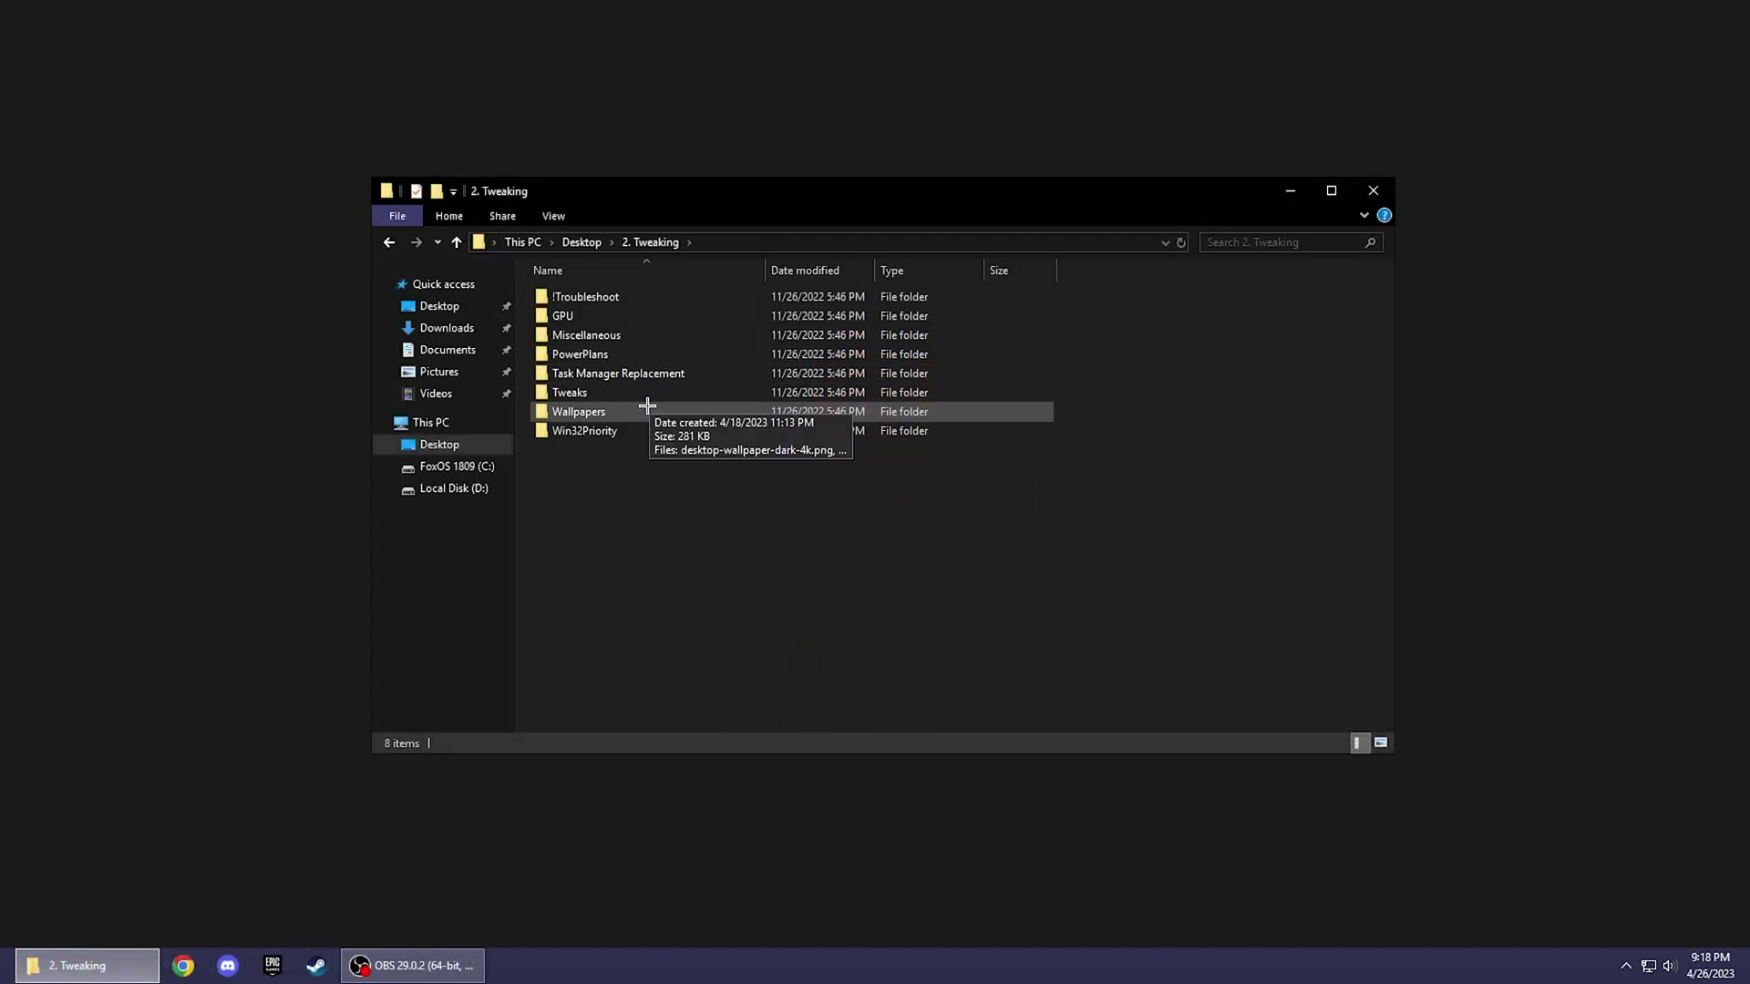
Step: Open the Tweaks folder inside 2. Tweaking to show its 9 tweak category subfolders
{"action": "double_click", "coordinate": [652, 392]}
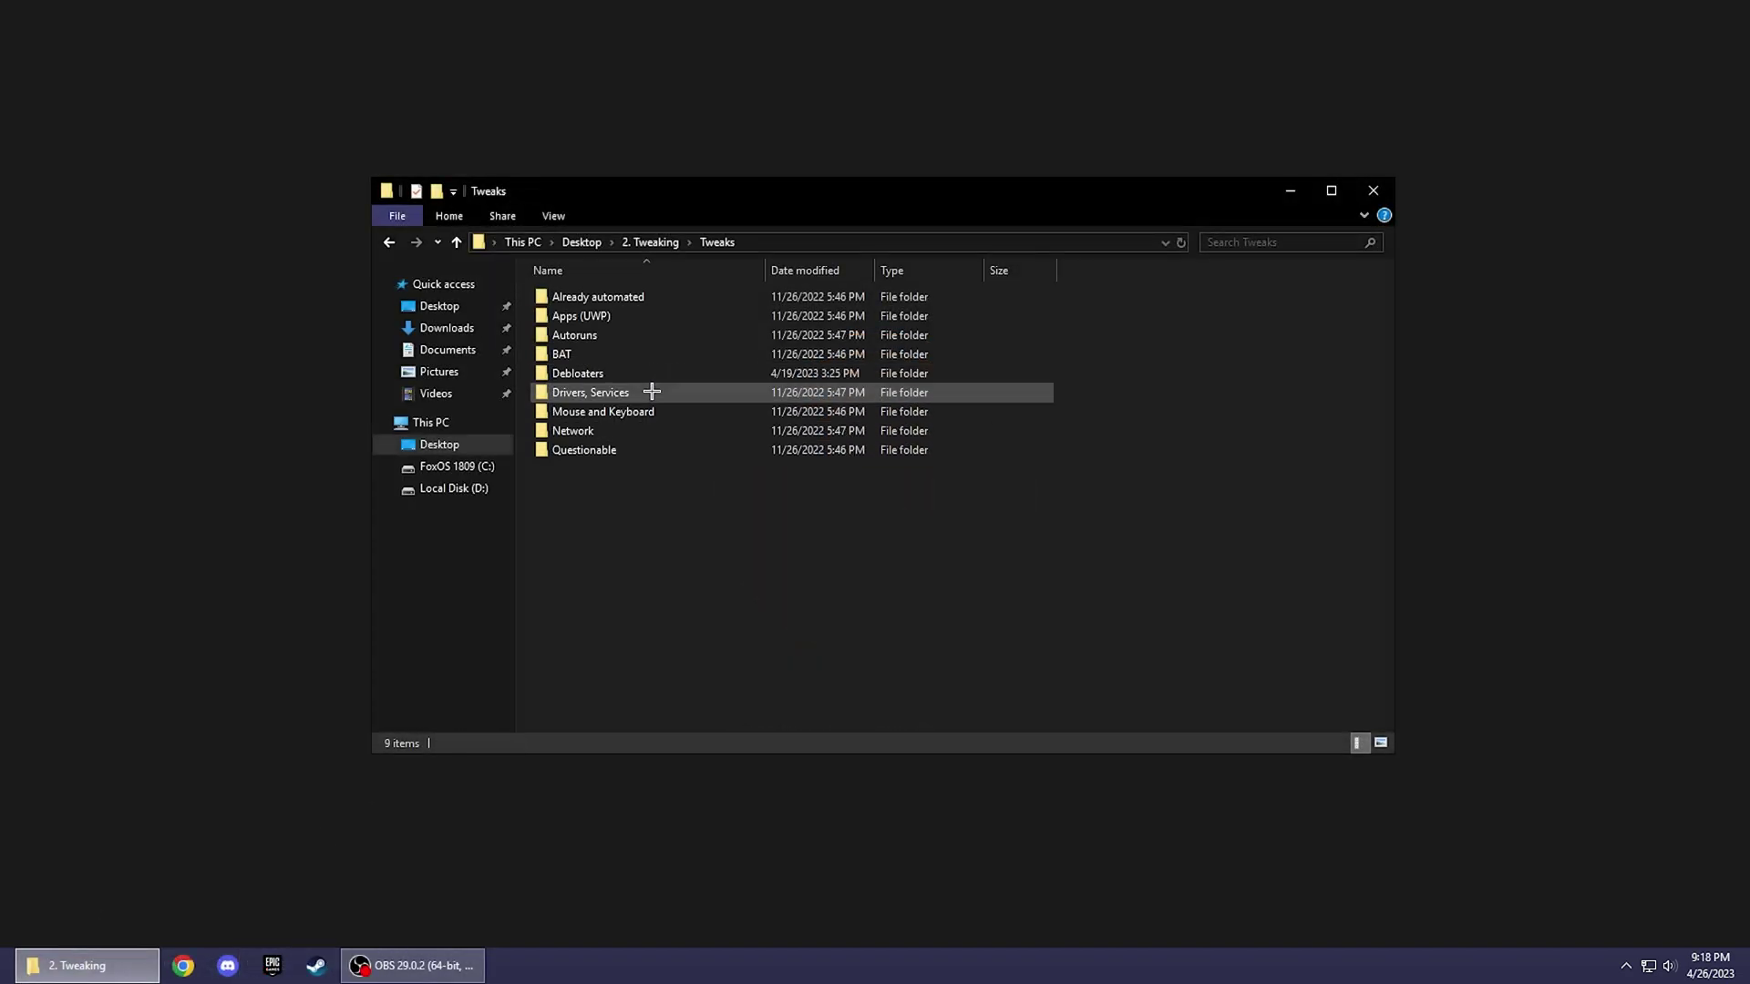